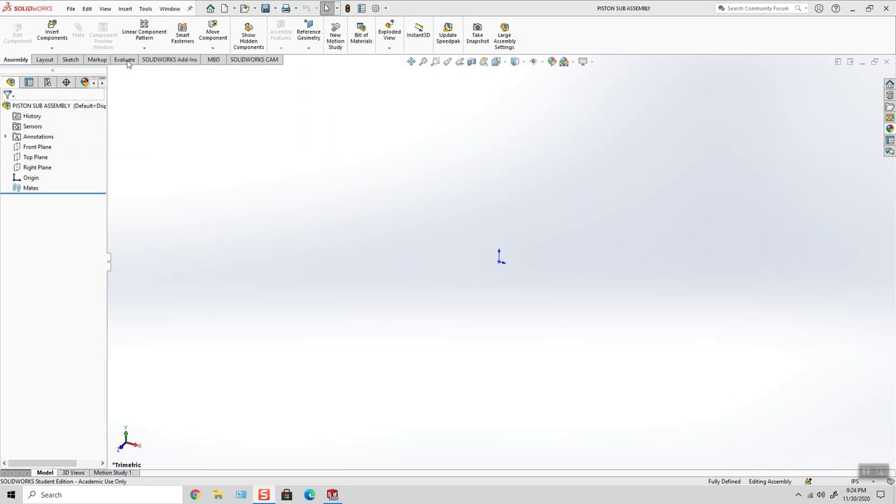
Insert the CONNECTING ROD part and place it as the assembly's fixed first component
click(51, 35)
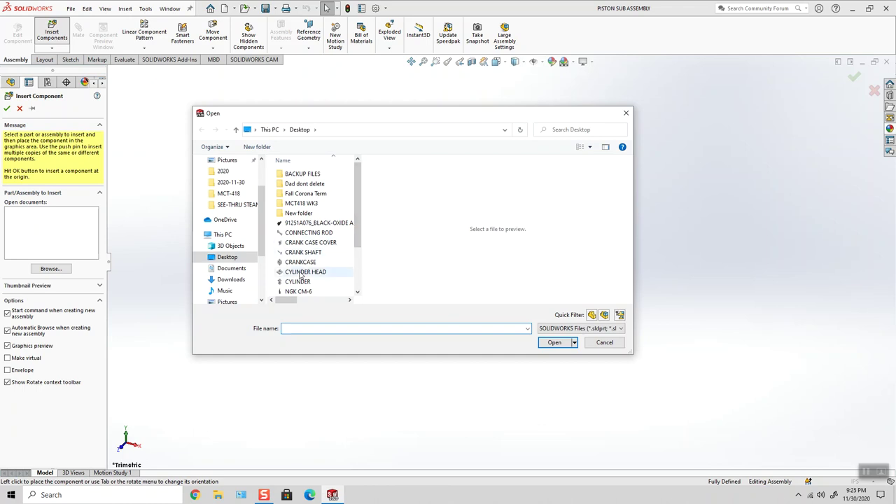
click(325, 232)
click(554, 342)
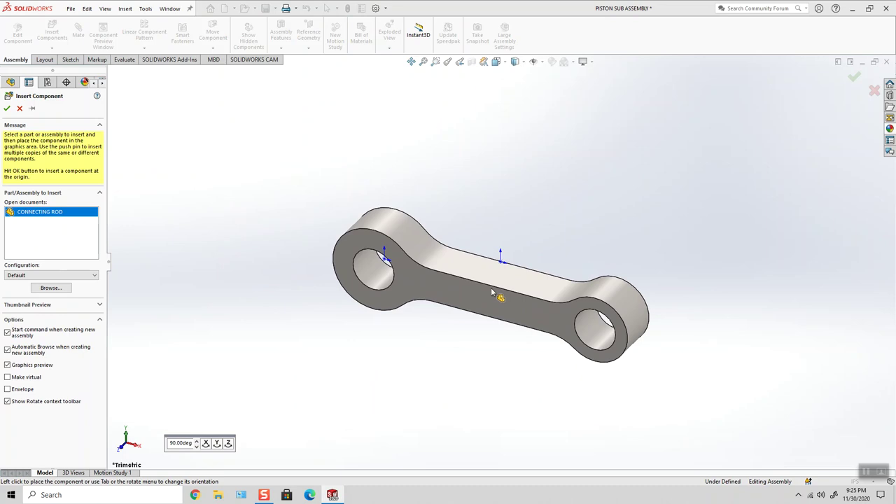
click(502, 262)
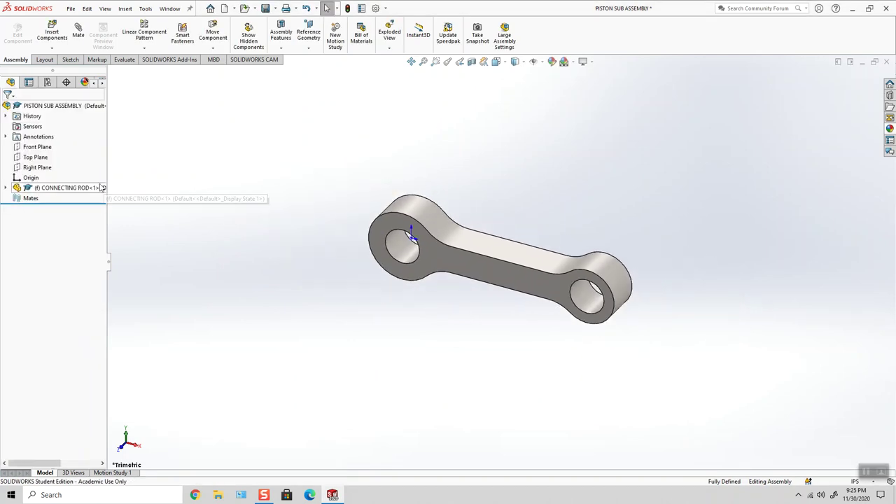
click(517, 279)
click(509, 186)
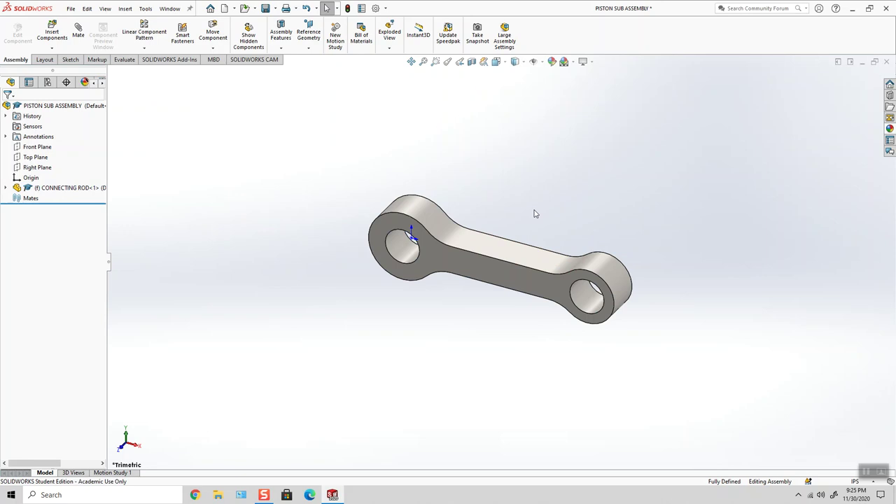
middle_drag(536, 212, 551, 171)
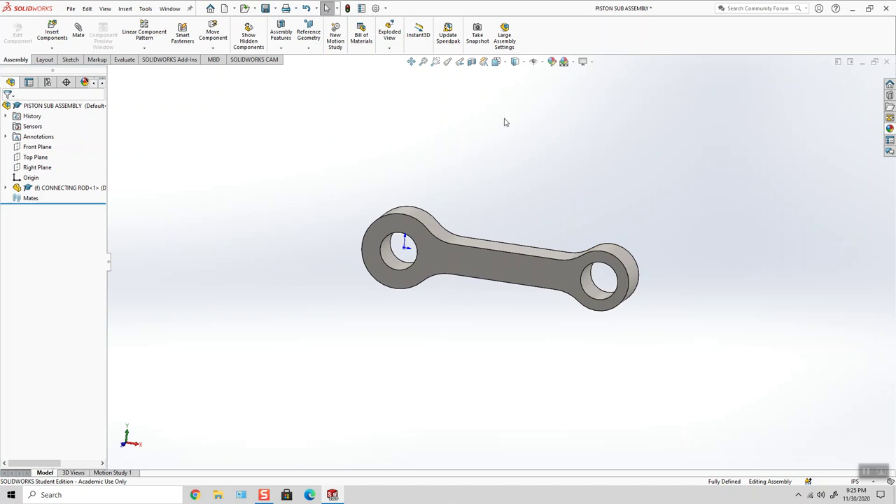
Insert the PISTON part and place it beside the connecting rod
click(52, 33)
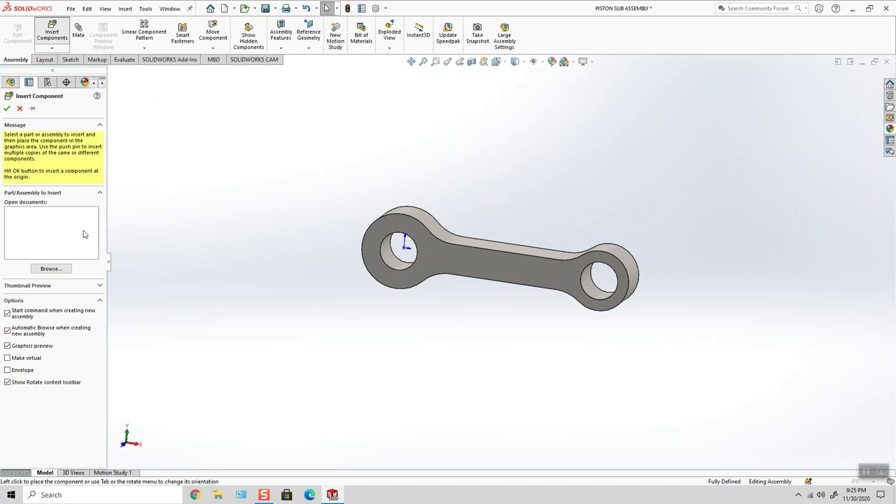
click(60, 269)
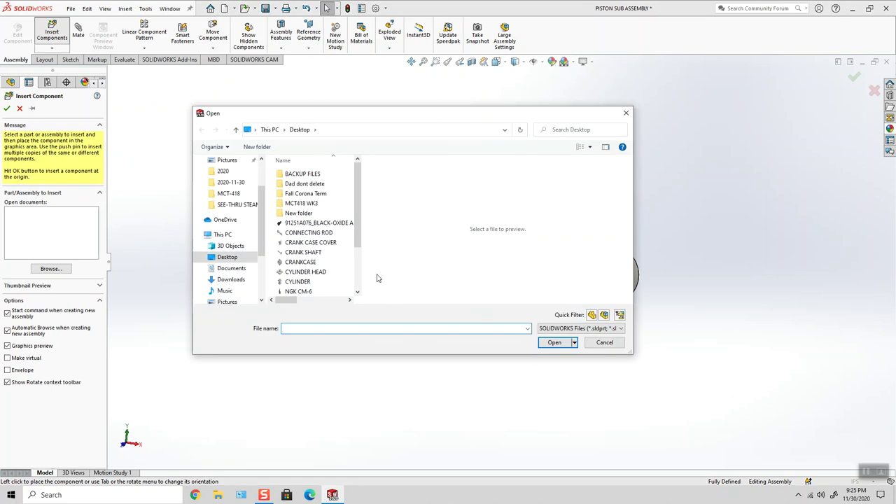
scroll(358, 238, down, 2)
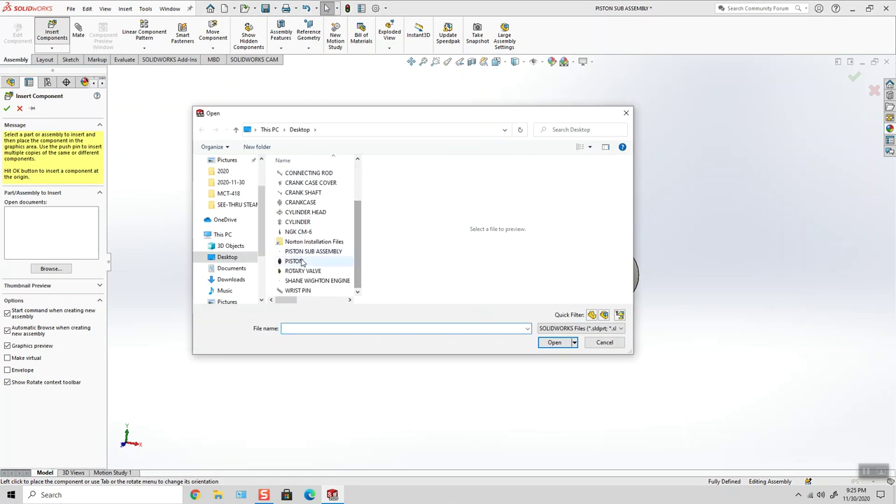
click(294, 261)
click(553, 342)
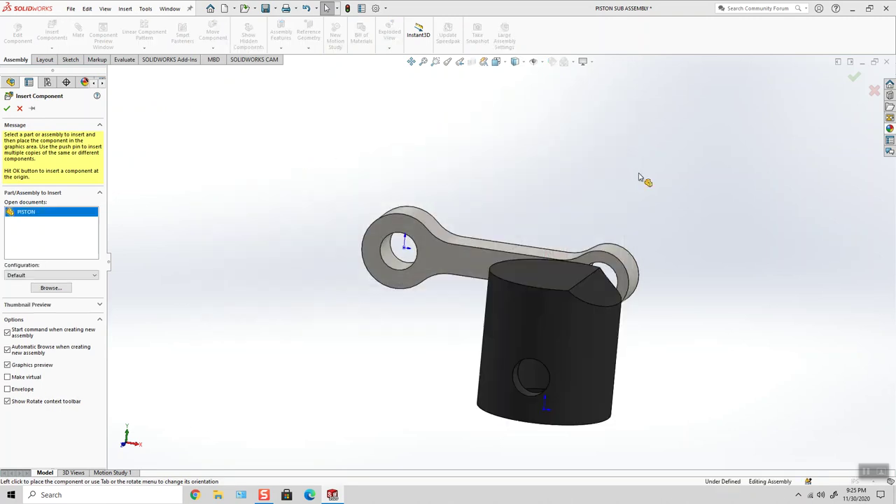
click(612, 180)
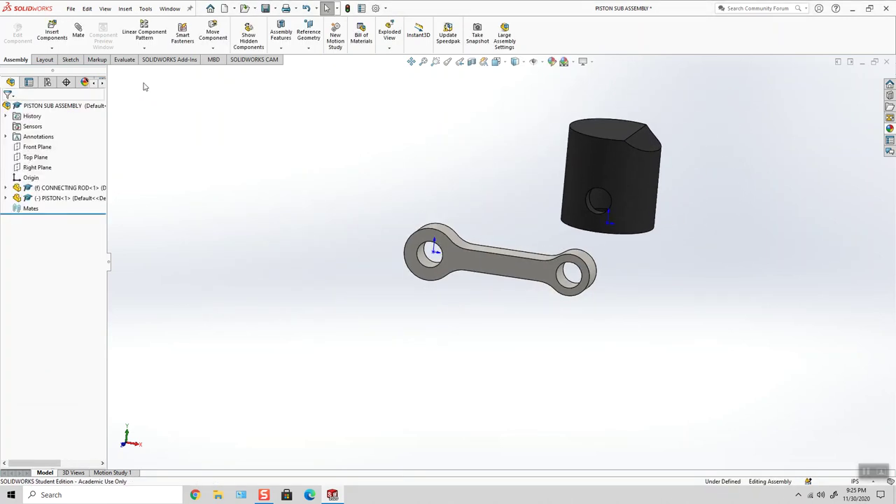
Insert the WRIST PIN above the rod and drag the piston to reposition it
click(52, 31)
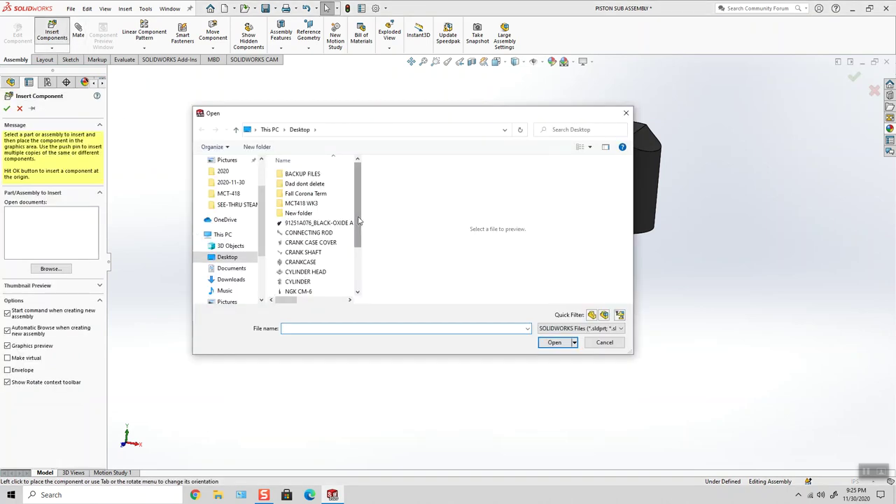
drag(358, 222, 362, 261)
click(297, 290)
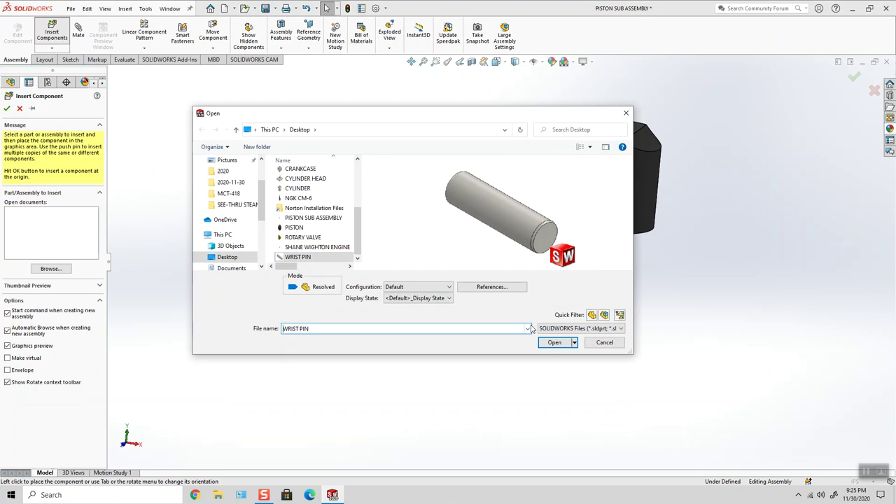
click(553, 342)
click(451, 172)
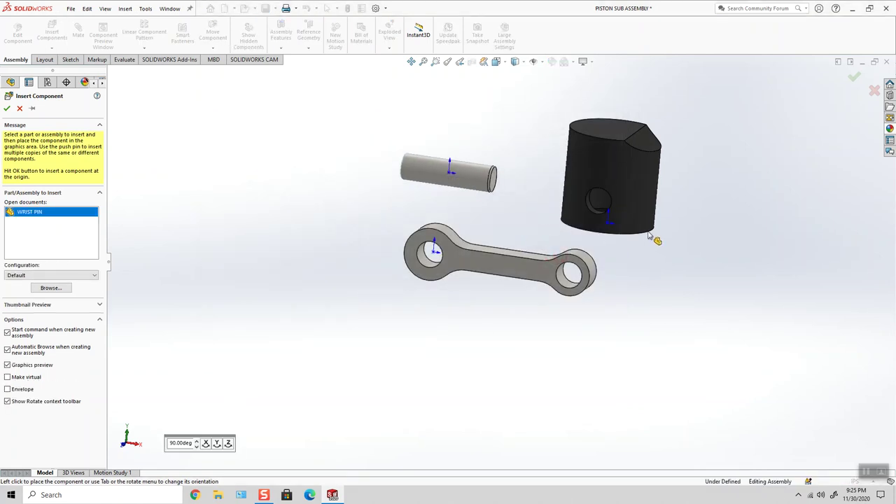
scroll(669, 229, down, 3)
scroll(669, 230, up, 3)
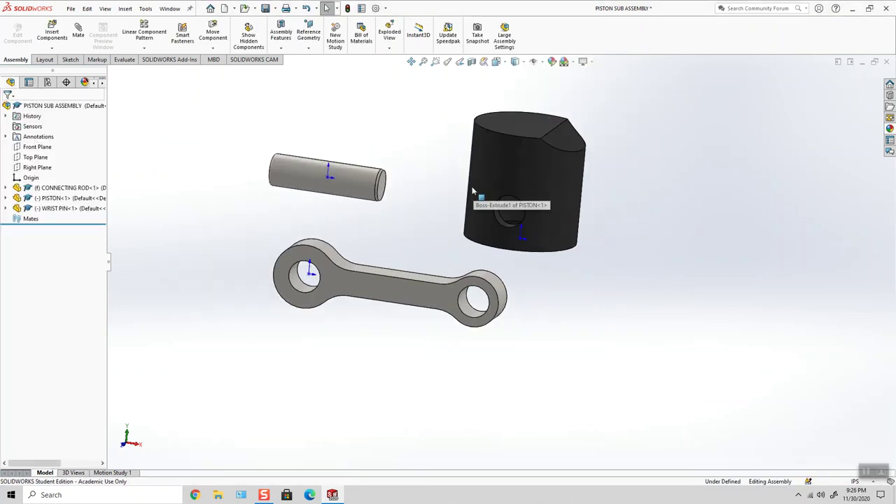
scroll(474, 191, down, 2)
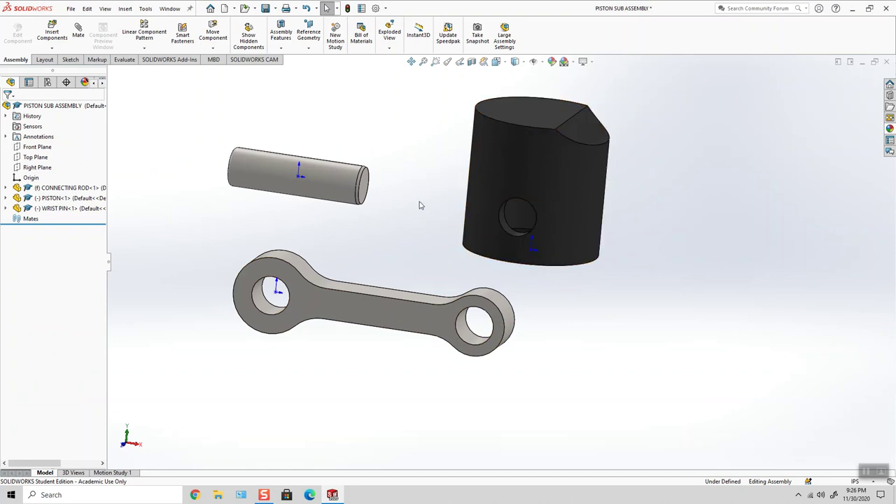
drag(483, 182, 546, 235)
click(476, 250)
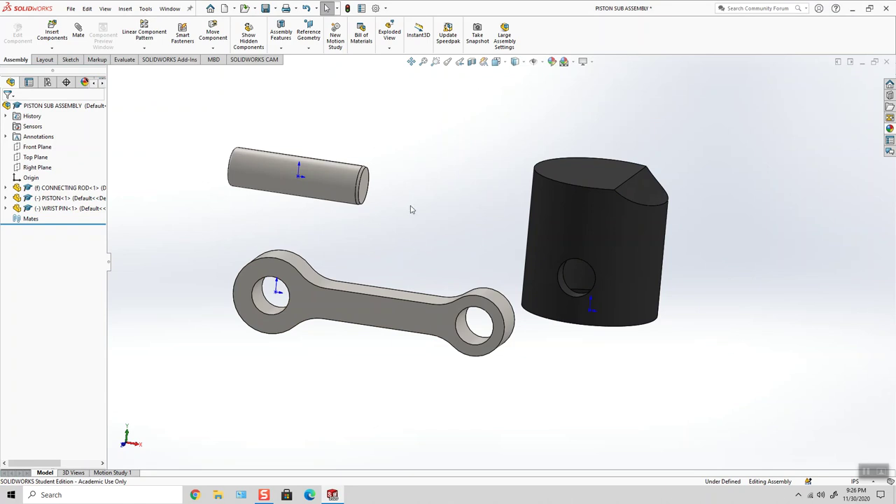
Add a Concentric mate between the piston's pin-hole face and the connecting rod's end hole
click(77, 32)
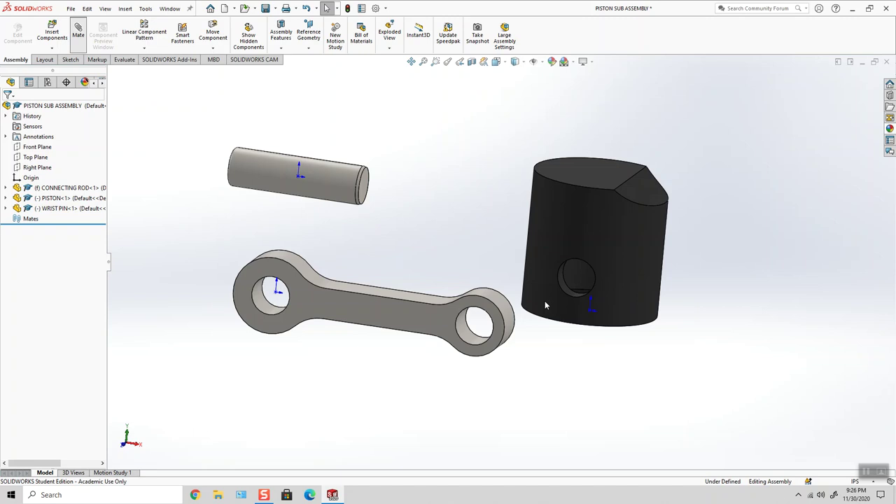
click(576, 298)
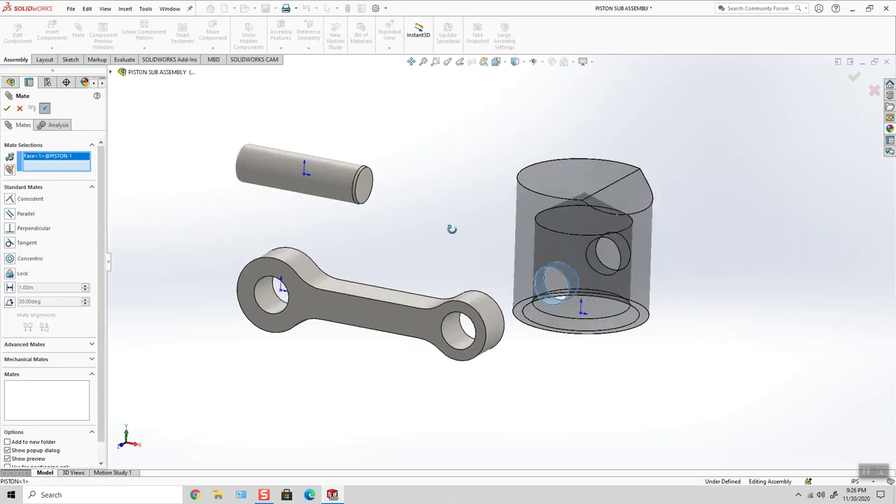
scroll(530, 267, up, 5)
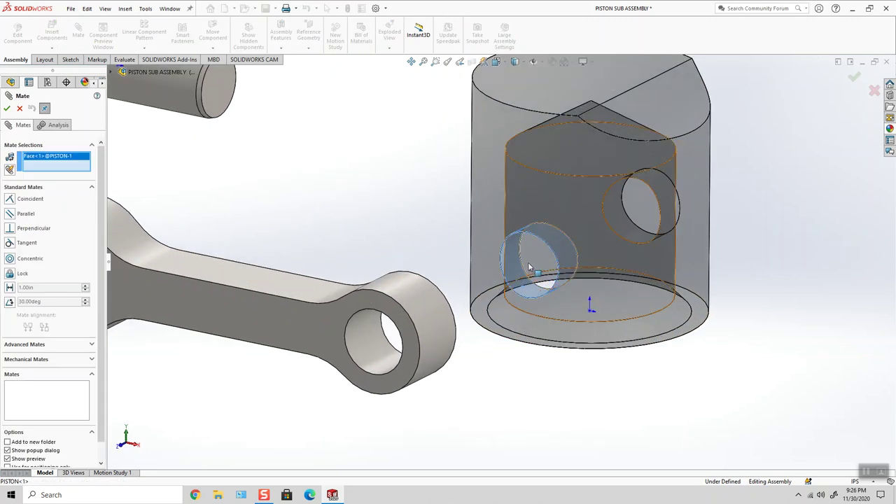
scroll(530, 267, down, 3)
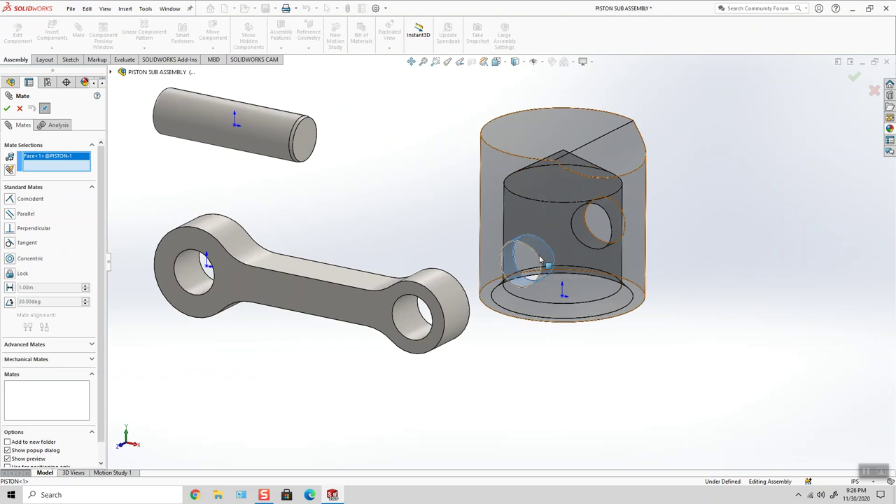
click(412, 321)
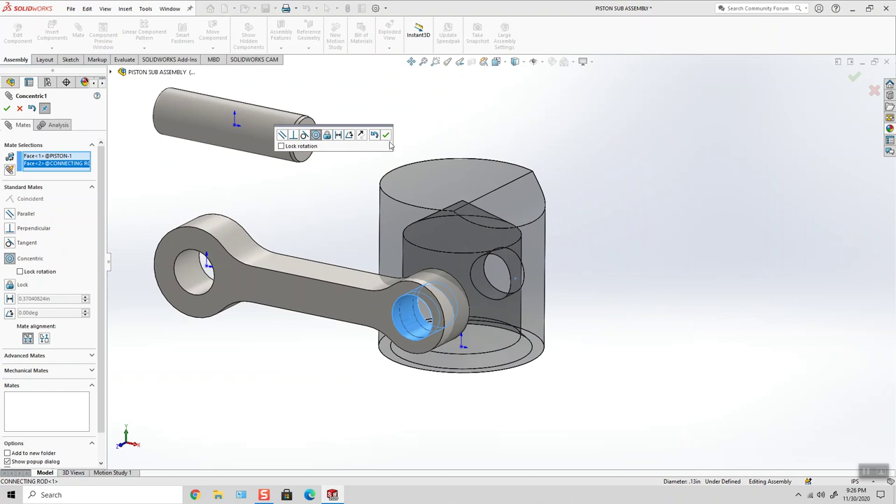
click(387, 136)
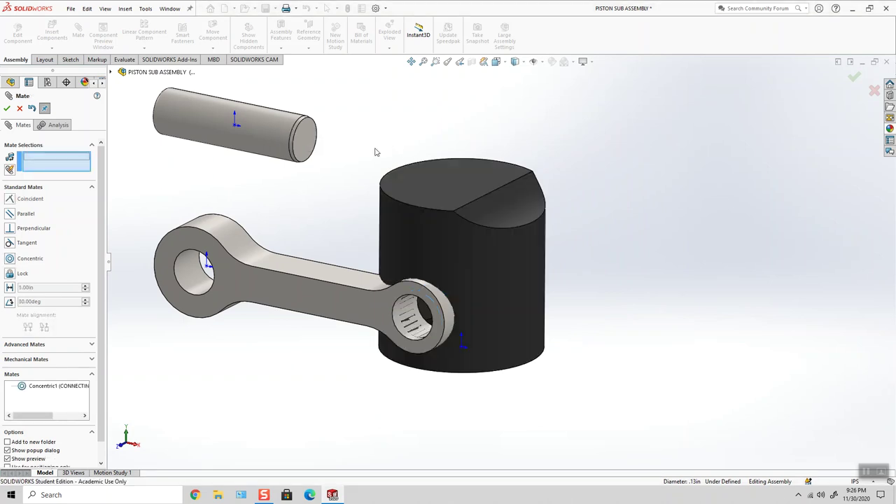
scroll(374, 149, up, 3)
middle_drag(374, 149, 315, 196)
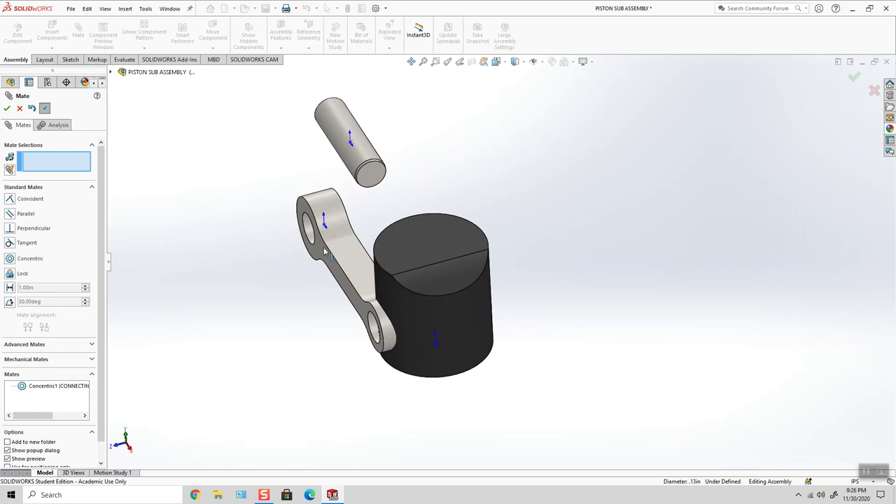
Add a Coincident mate between the CONNECTING ROD and PISTON Front Planes in the flyout tree
click(110, 72)
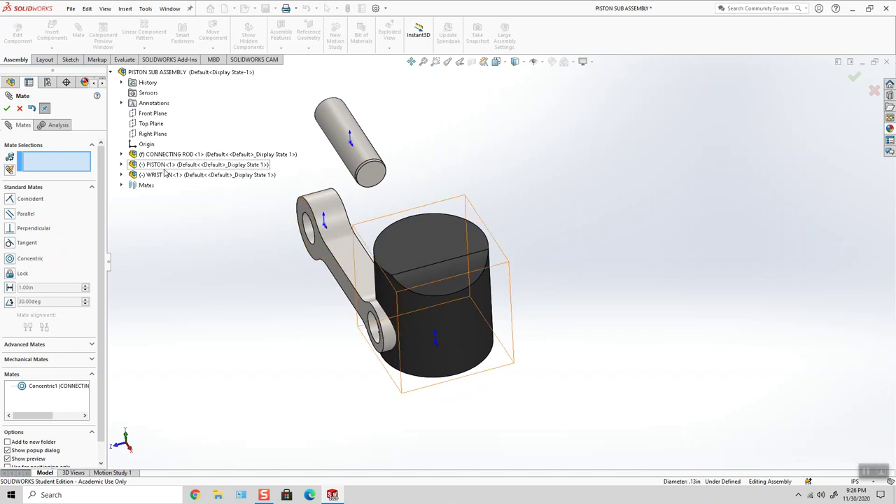
click(121, 155)
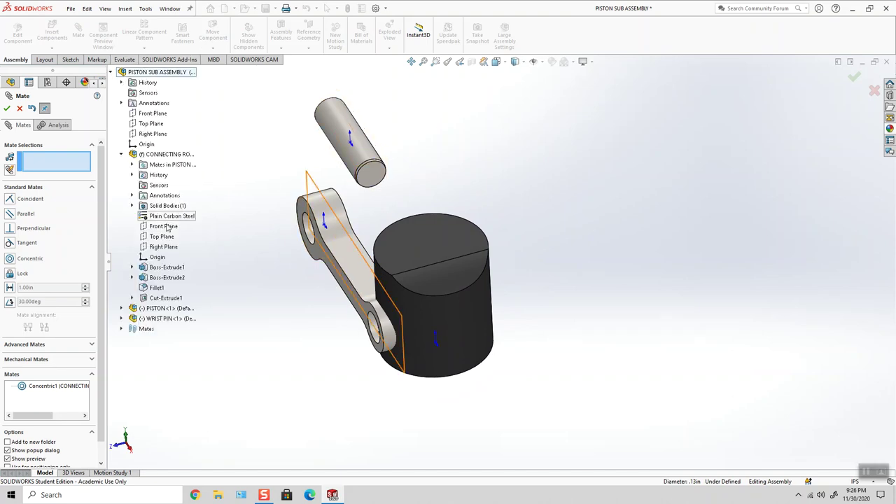
click(168, 227)
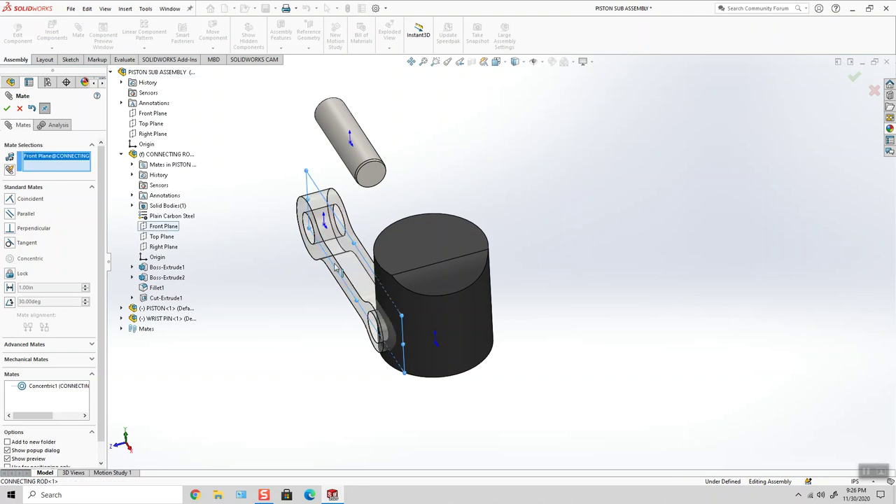
middle_drag(375, 218, 349, 164)
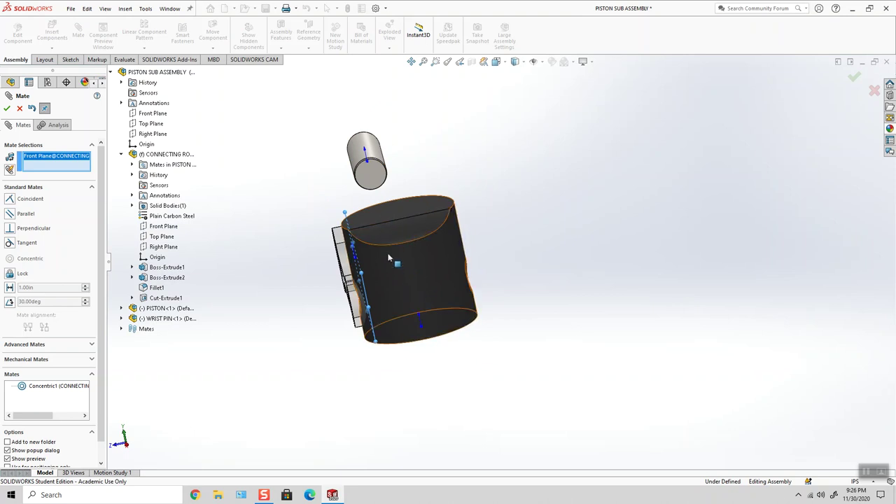
middle_drag(392, 244, 210, 301)
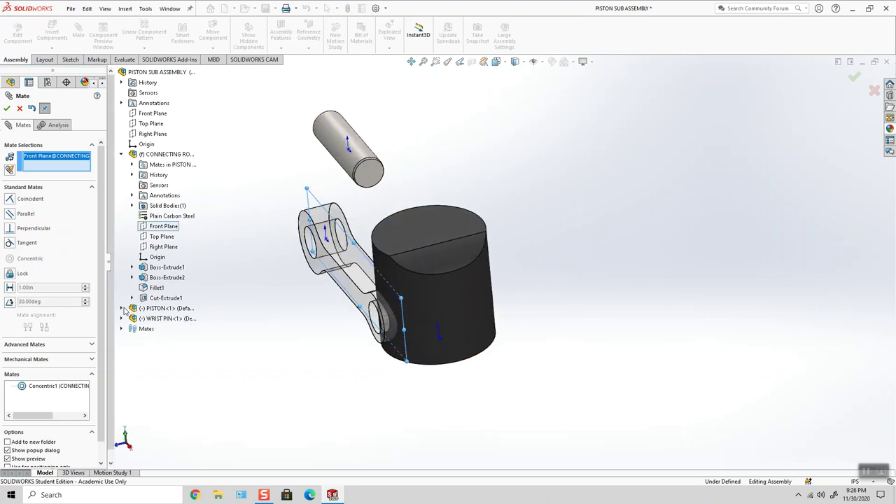
click(122, 308)
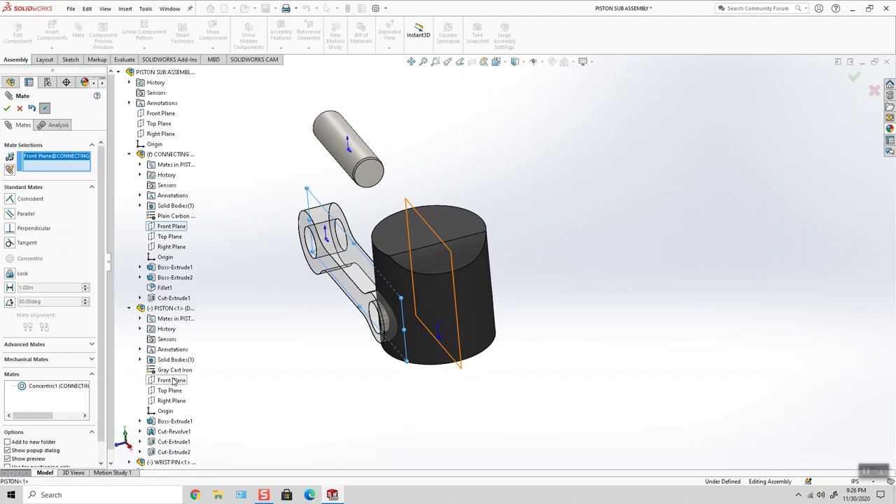
click(173, 380)
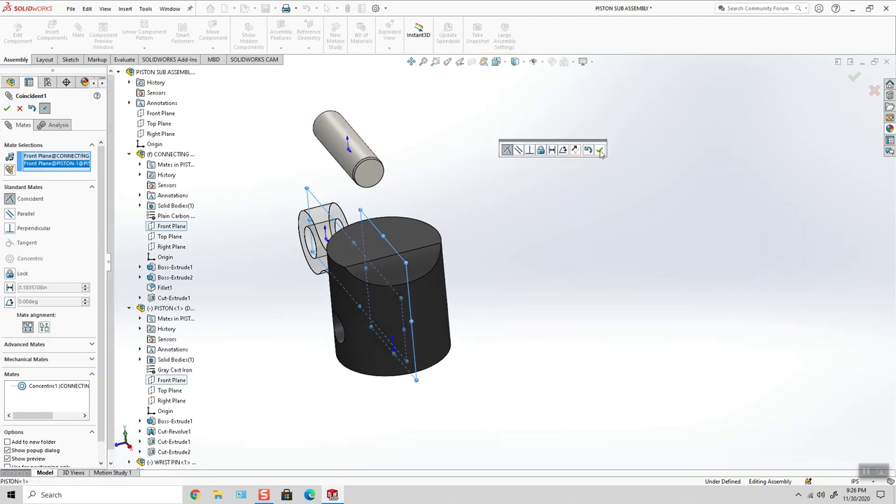
click(599, 150)
middle_drag(521, 214, 290, 155)
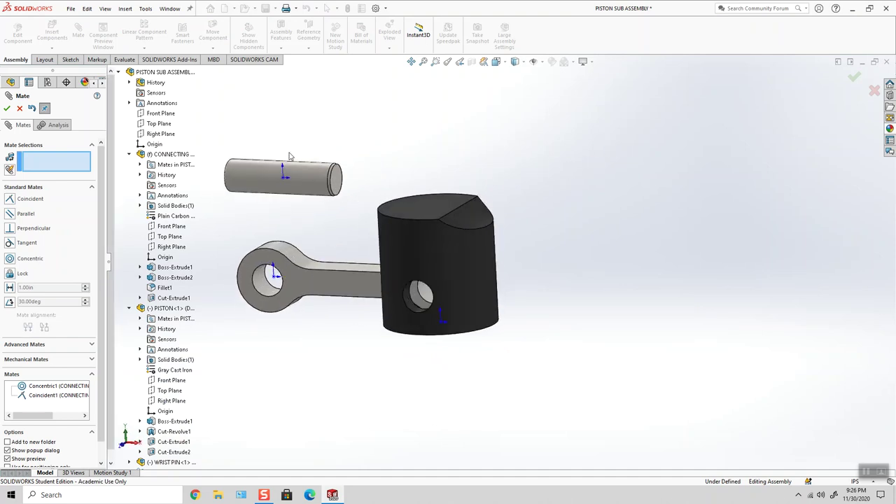
Close the Mate PropertyManager and collapse the rod and piston feature lists
click(7, 108)
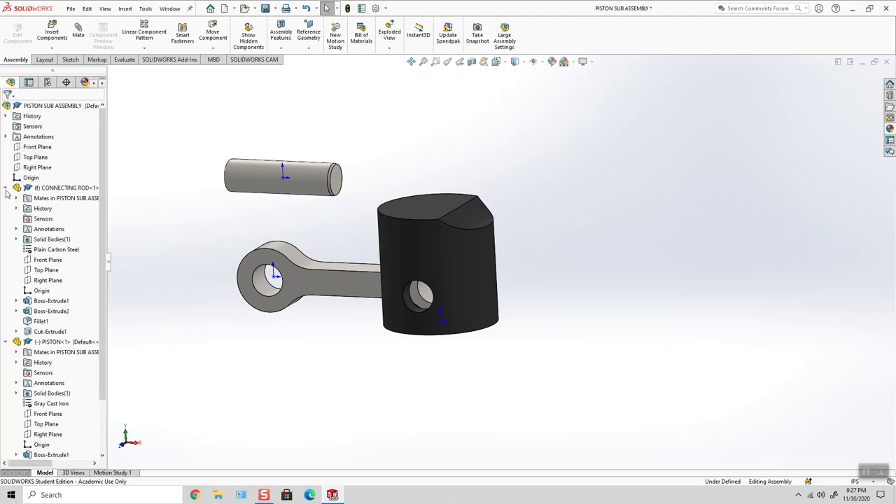
click(6, 188)
click(6, 198)
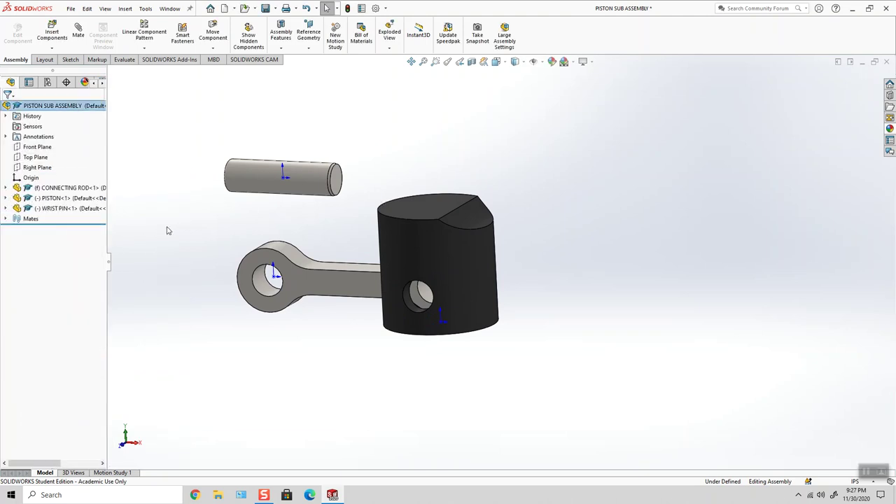
middle_drag(369, 219, 359, 224)
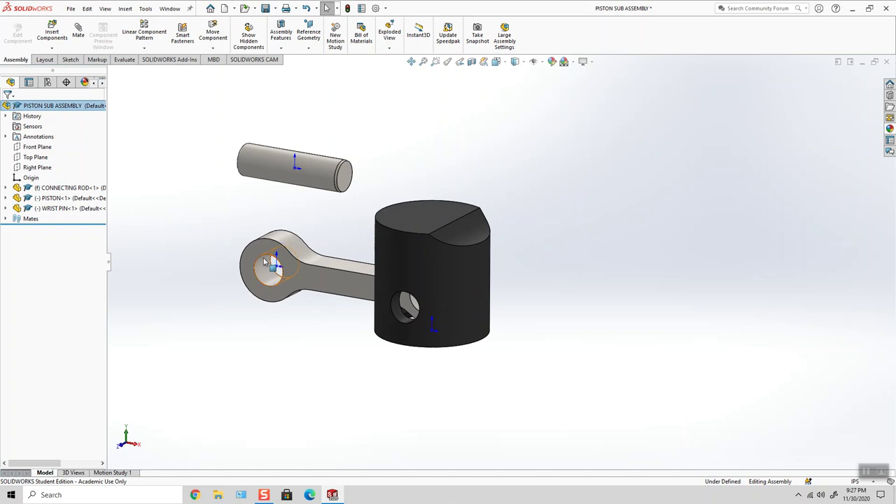
click(318, 298)
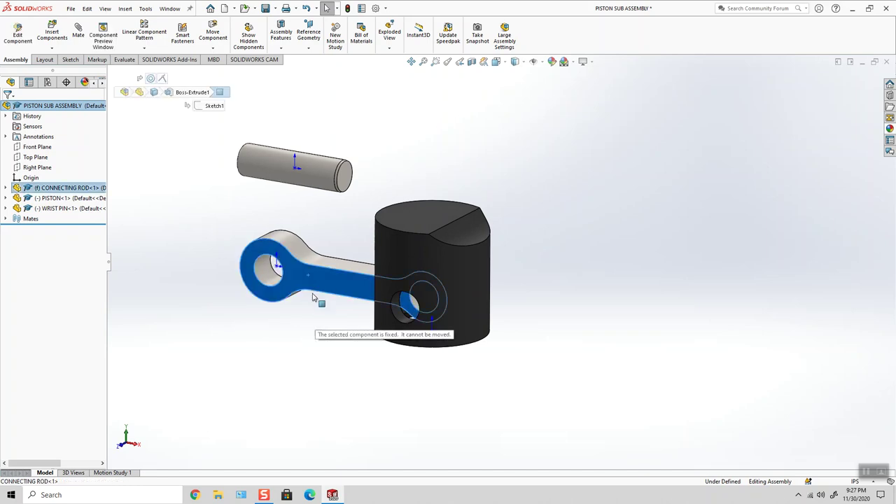
click(331, 204)
middle_drag(333, 218, 357, 204)
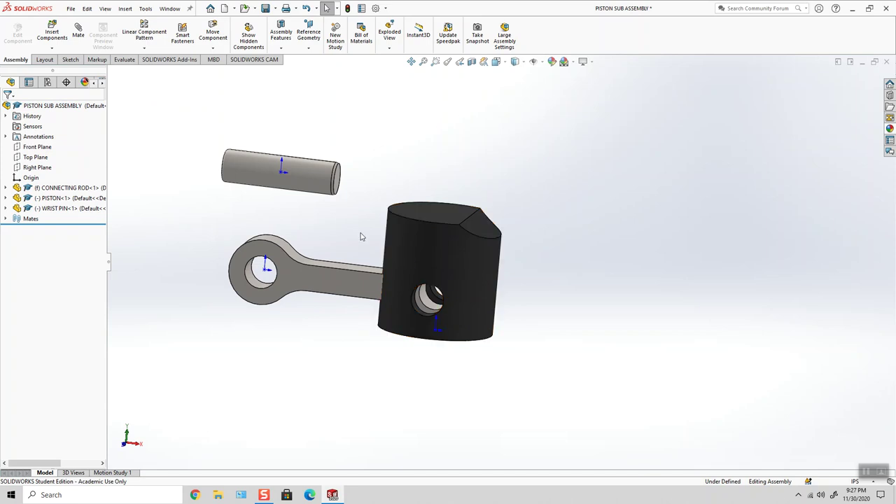
Drag the piston to test its pivot about the rod end, then fit the assembly in view
drag(418, 239, 459, 245)
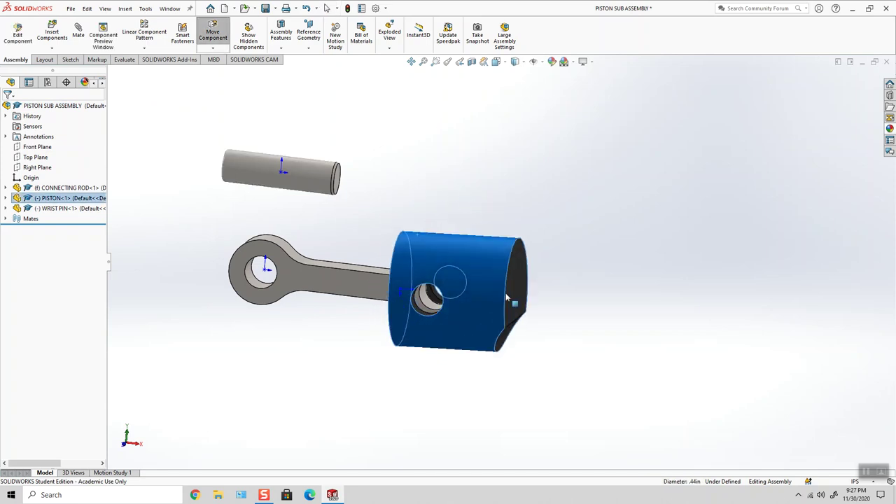
drag(507, 298, 567, 330)
key(Escape)
key(Escape)
middle_drag(496, 303, 428, 258)
scroll(448, 252, down, 3)
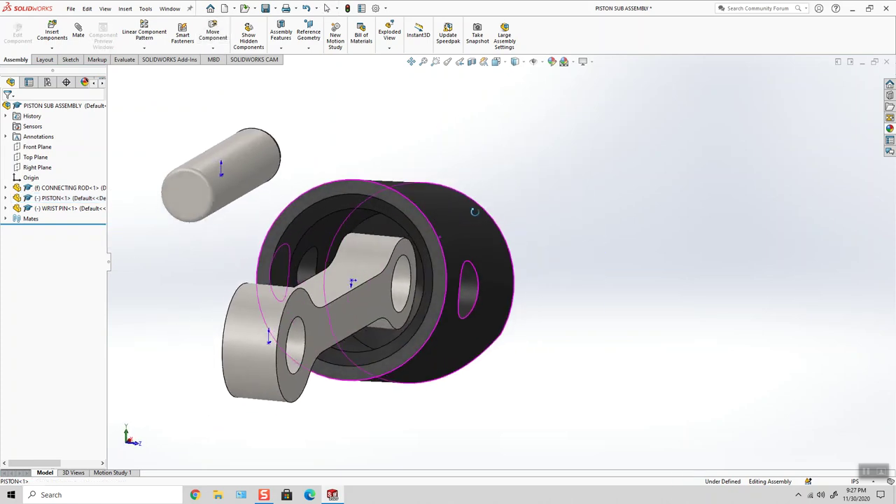
middle_drag(474, 212, 427, 235)
click(446, 222)
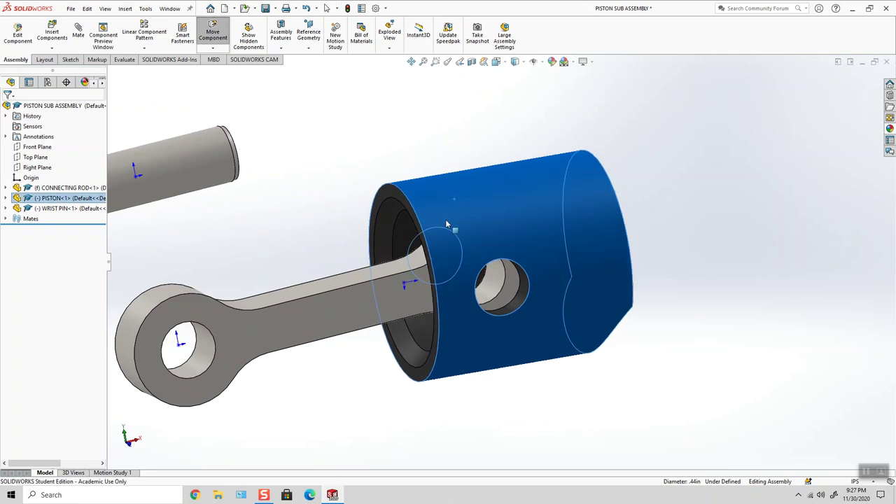
drag(446, 222, 420, 208)
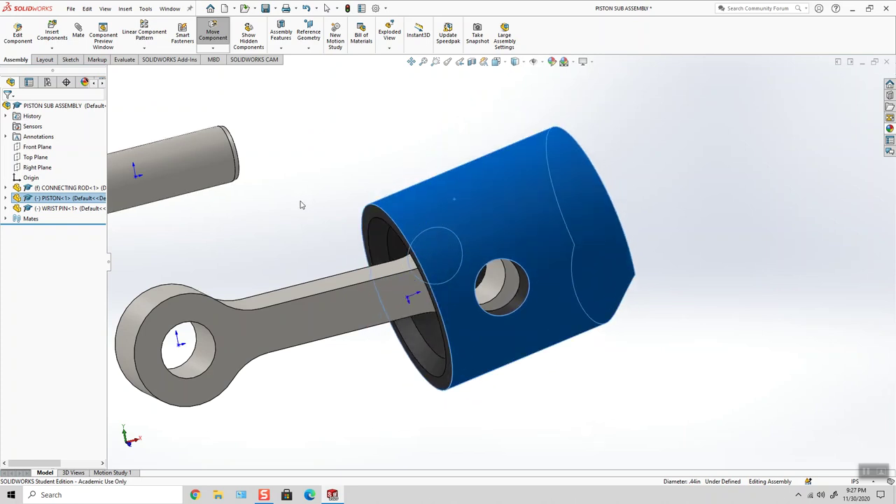
key(Escape)
key(f)
Grab the piston's inner revolved face and swing it about the rod end again
middle_drag(324, 206, 452, 262)
scroll(445, 243, down, 3)
click(452, 265)
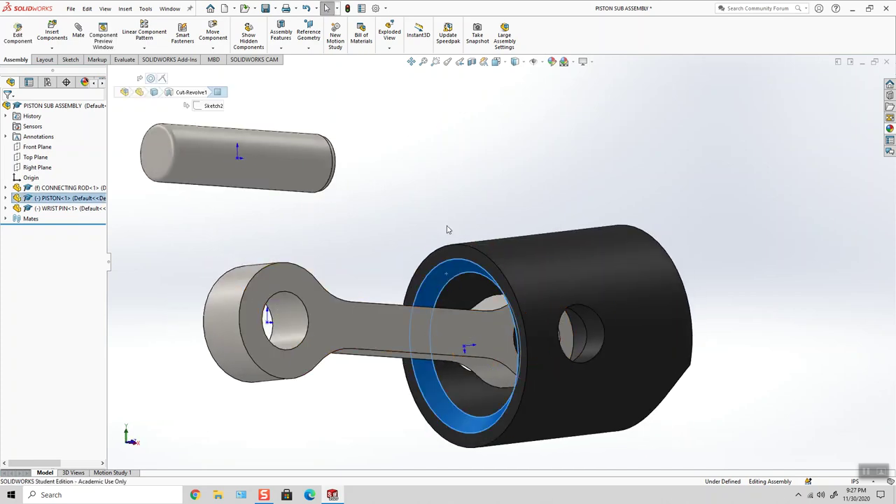
scroll(448, 230, up, 3)
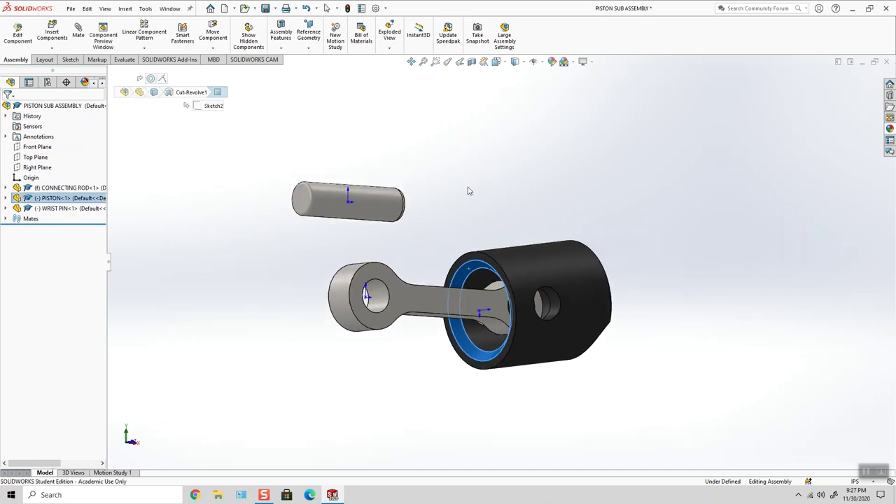
middle_drag(469, 190, 504, 238)
drag(543, 273, 535, 261)
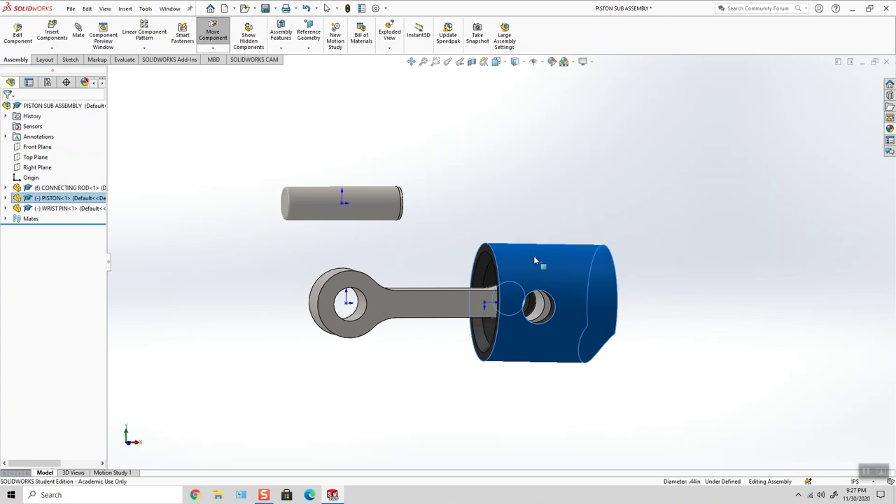
key(Escape)
middle_drag(534, 261, 536, 203)
scroll(537, 207, up, 1)
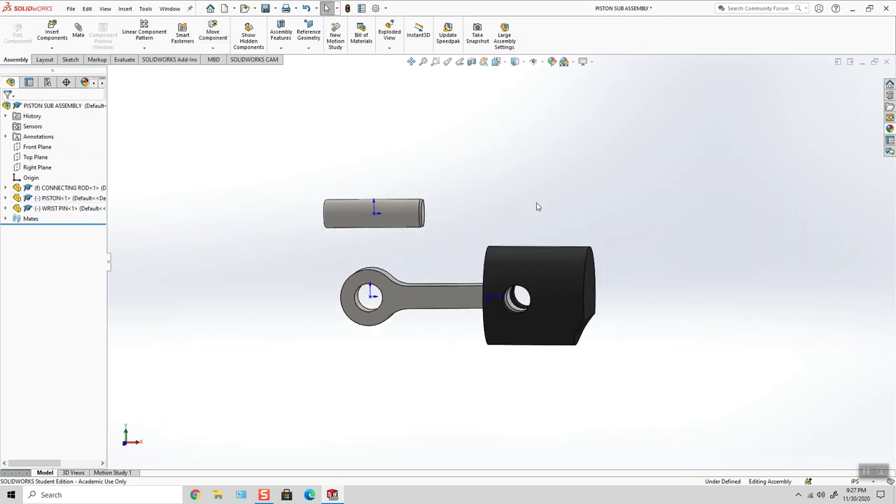
scroll(451, 240, down, 2)
Drag the unmated wrist pin to the right and view the piston's end face
drag(408, 220, 483, 214)
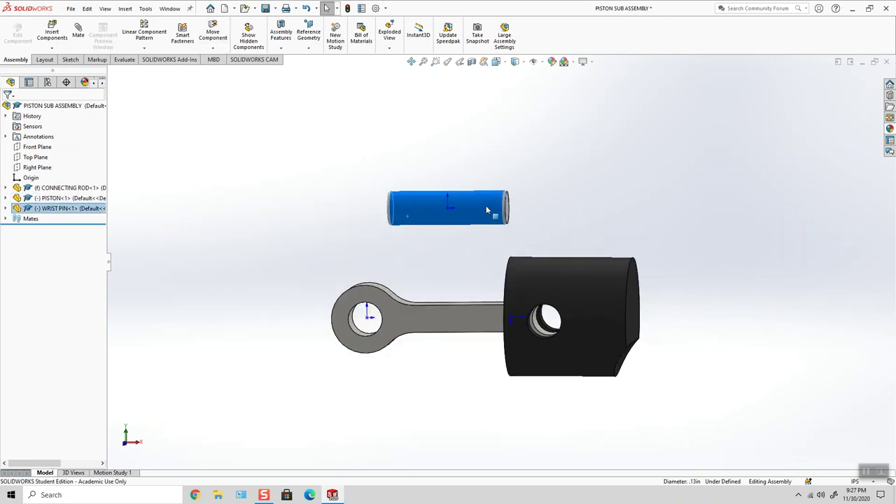
click(426, 259)
scroll(454, 260, up, 3)
middle_drag(514, 280, 526, 255)
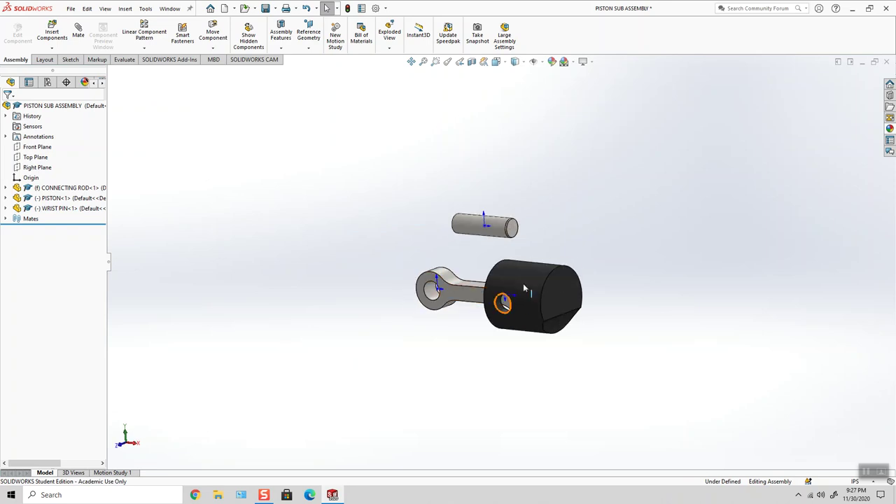
scroll(526, 255, down, 2)
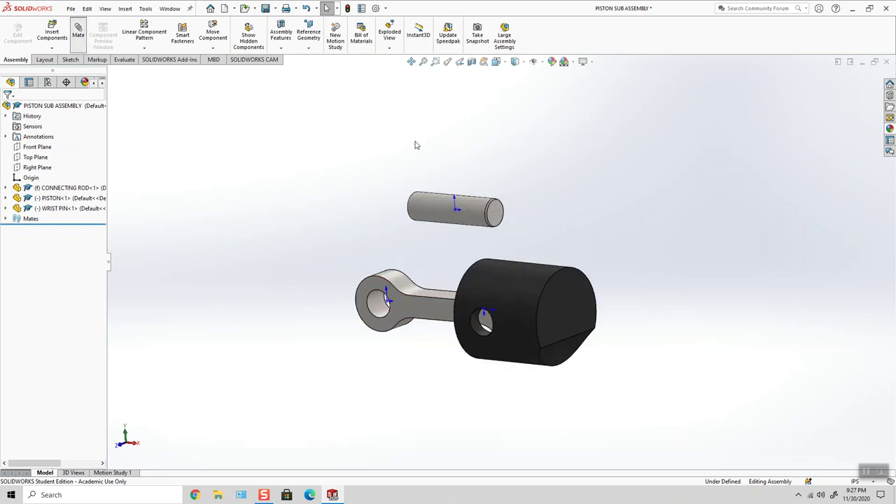
Mate the wrist pin's round face concentric with the piston's pin hole
click(437, 209)
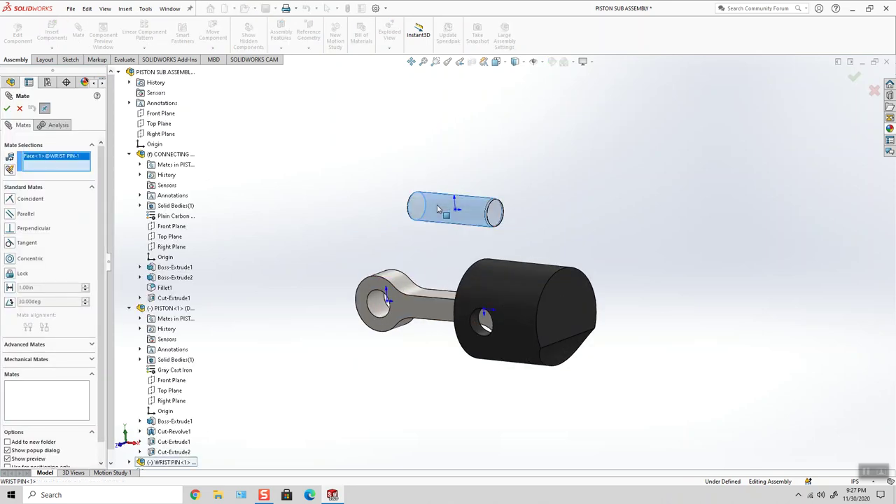
click(477, 327)
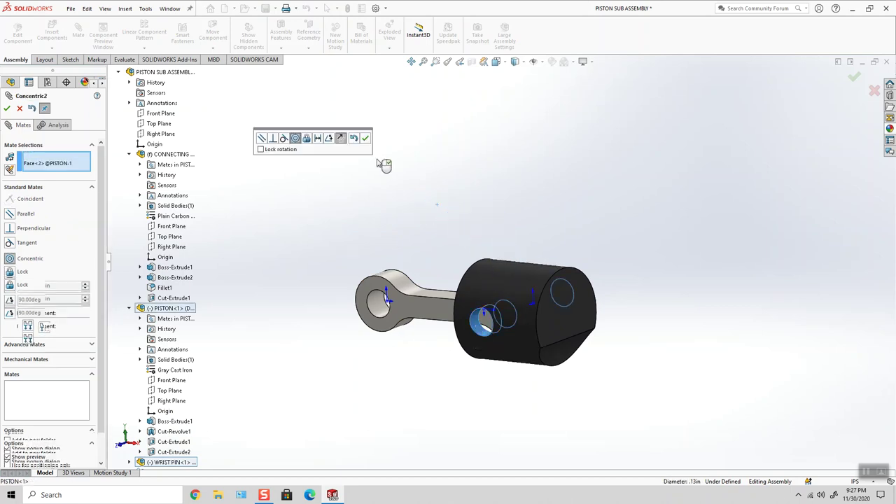
click(364, 138)
middle_drag(479, 143, 456, 181)
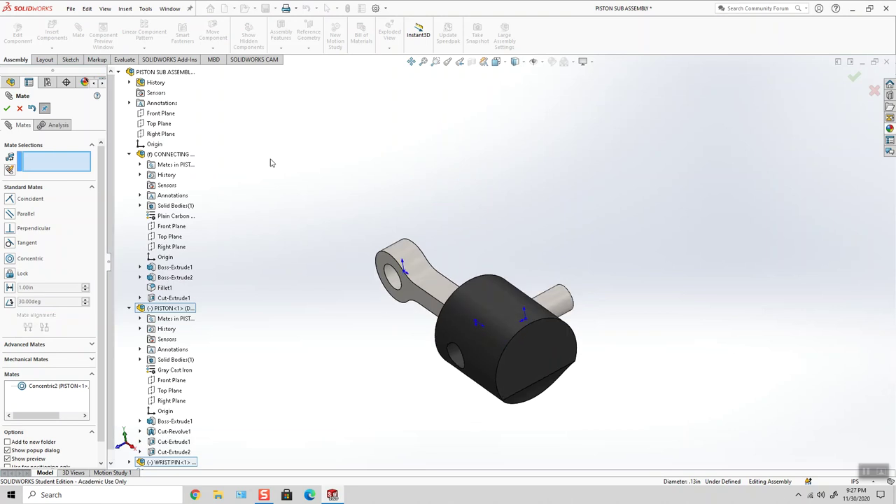
click(12, 109)
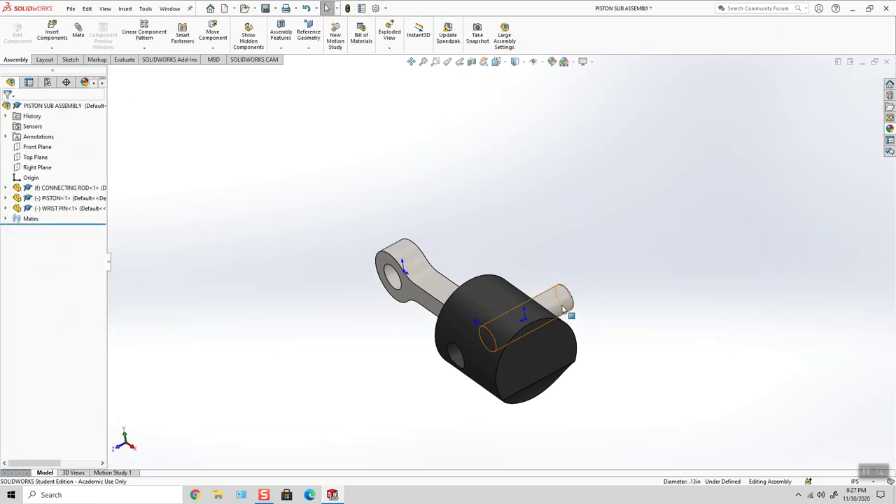
drag(568, 311, 547, 192)
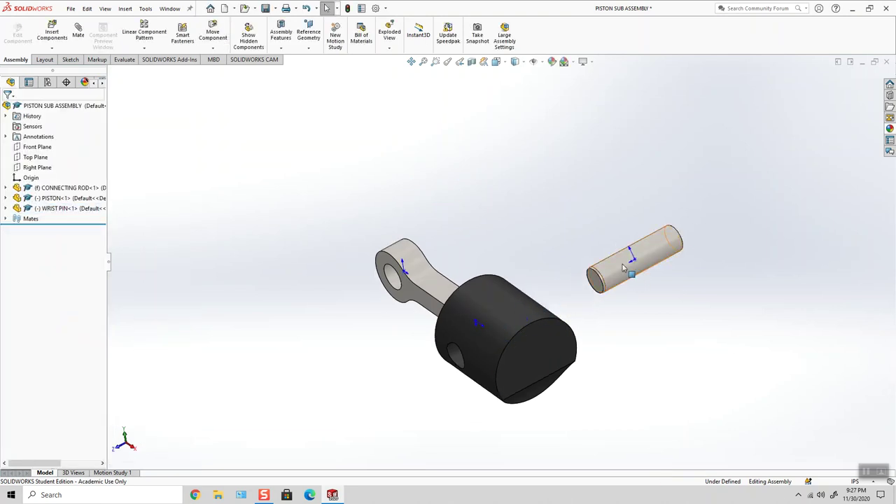
Mate the WRIST PIN Right Plane coincident with the PISTON Front Plane
click(623, 268)
click(5, 208)
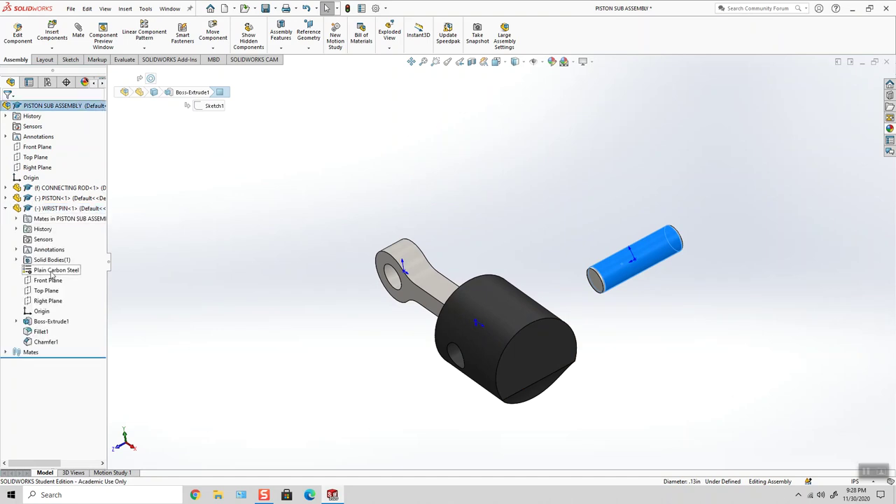
click(54, 302)
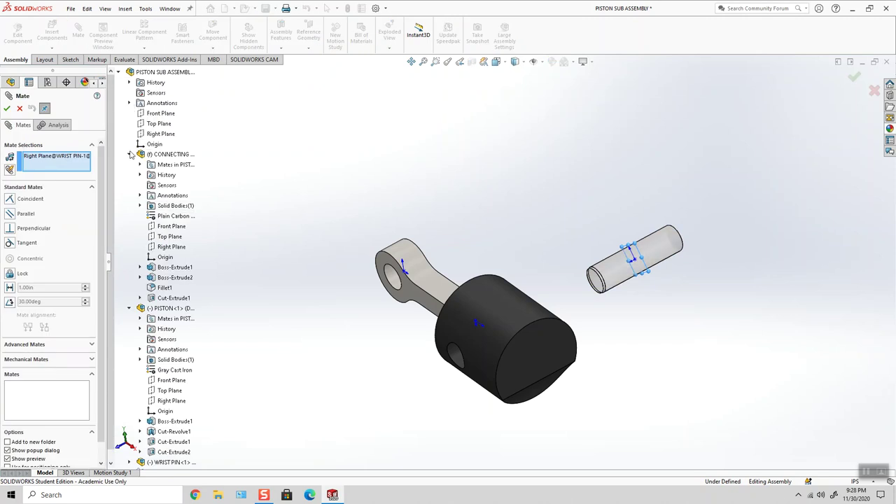
click(129, 154)
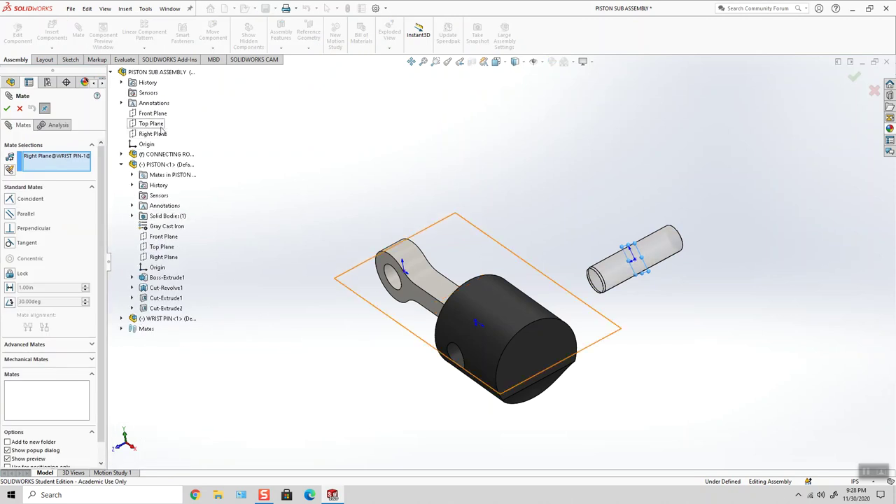
click(161, 115)
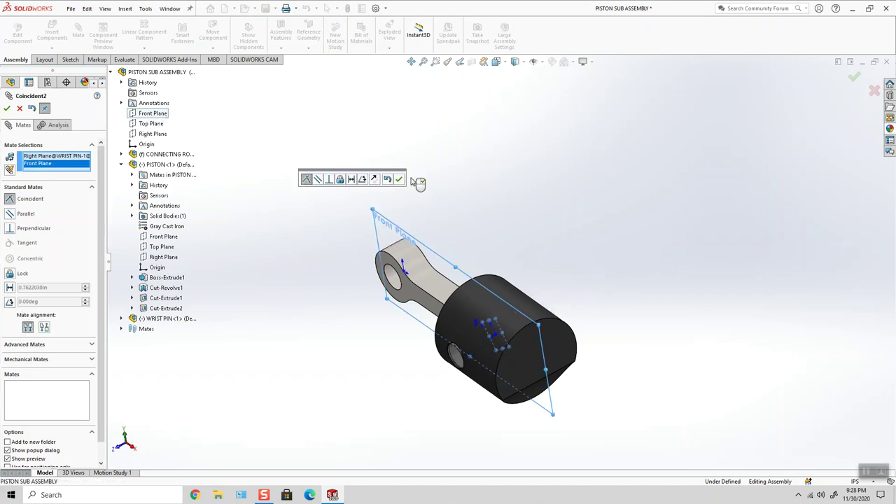
click(399, 180)
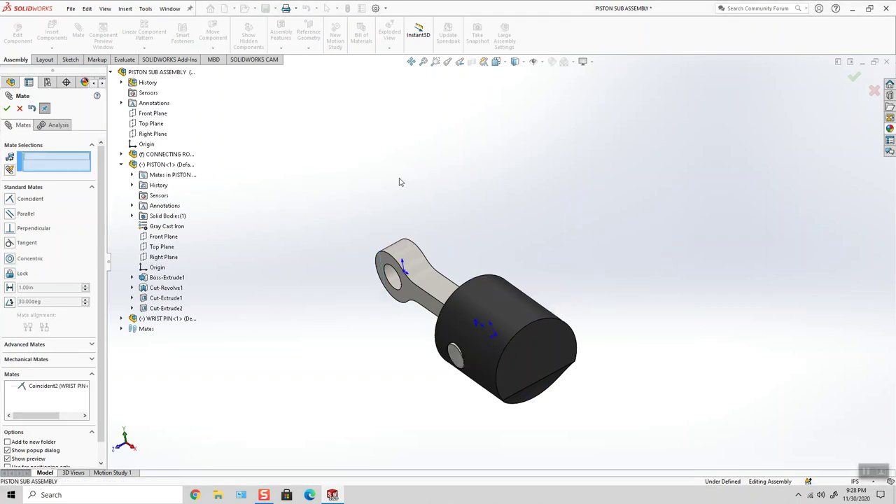
Drag the piston to confirm it swings about the seated wrist pin
click(7, 109)
middle_drag(452, 258, 522, 273)
click(521, 273)
drag(521, 273, 532, 205)
key(Escape)
key(ctrl+1)
key(Escape)
key(ctrl+7)
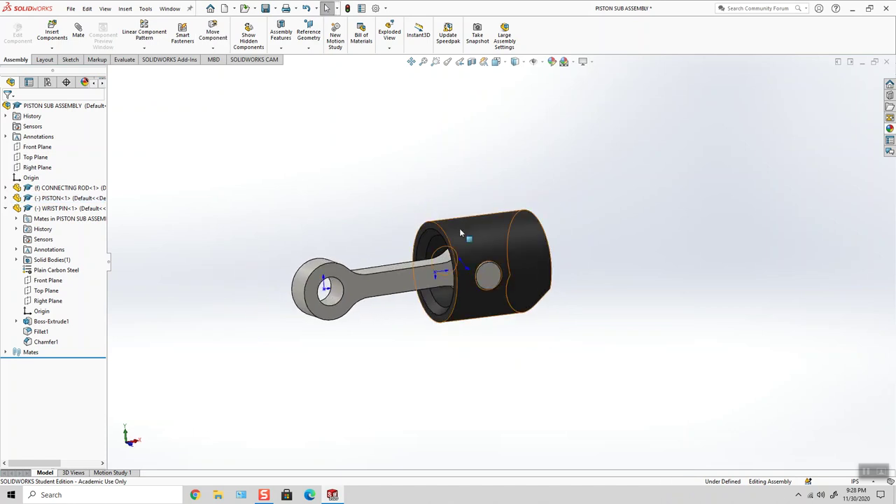
drag(460, 232, 454, 244)
key(Escape)
key(f)
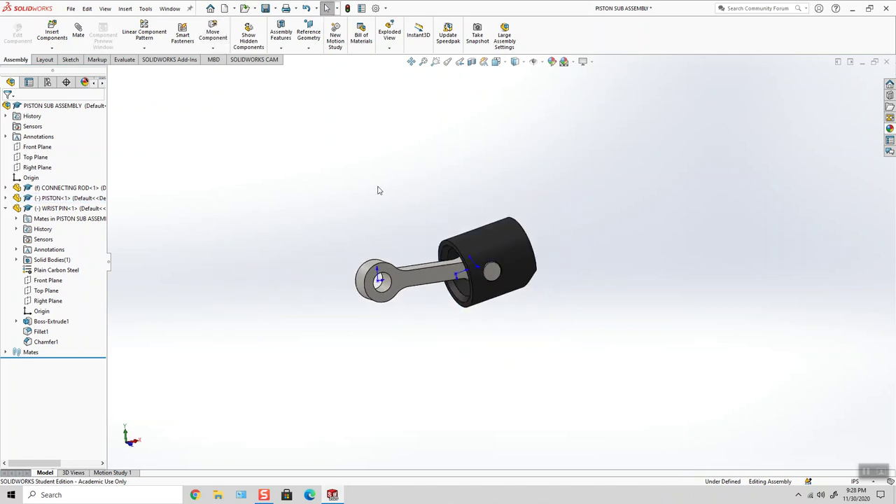
Set the view to Isometric and hide the origin markers
click(496, 61)
click(547, 88)
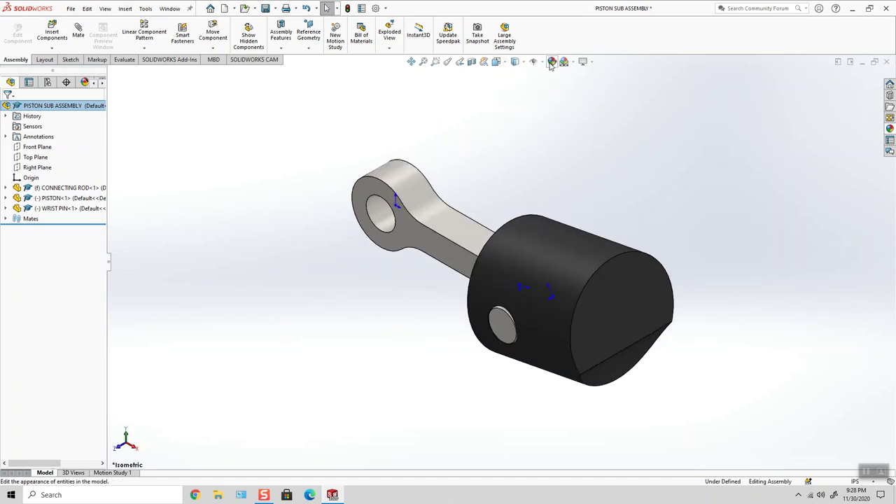
click(532, 61)
click(534, 114)
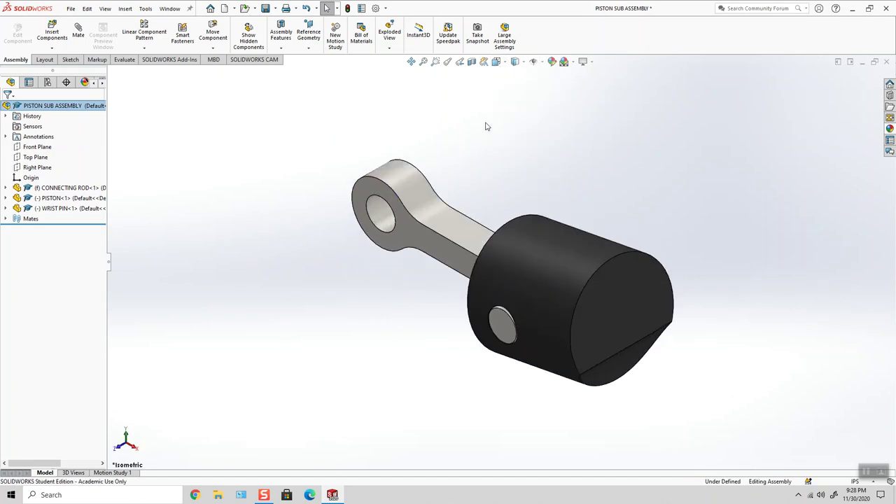
Save PISTON SUB ASSEMBLY, rebuilding it when prompted
click(73, 11)
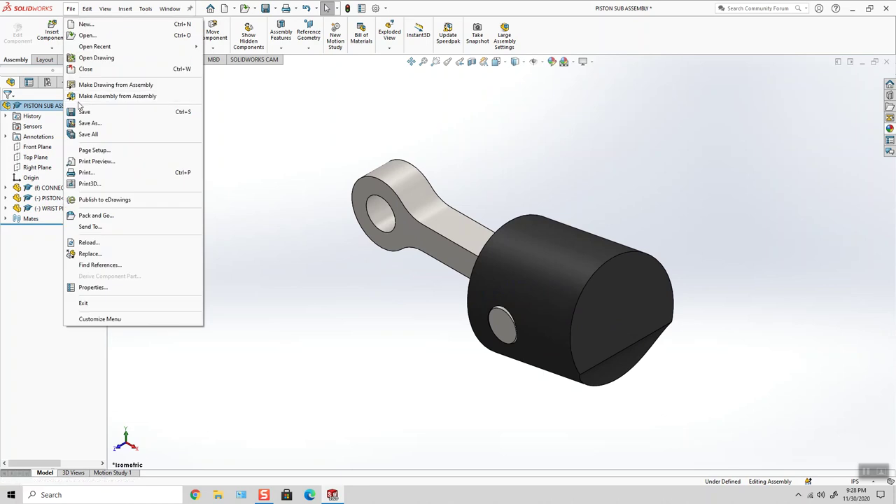
click(87, 110)
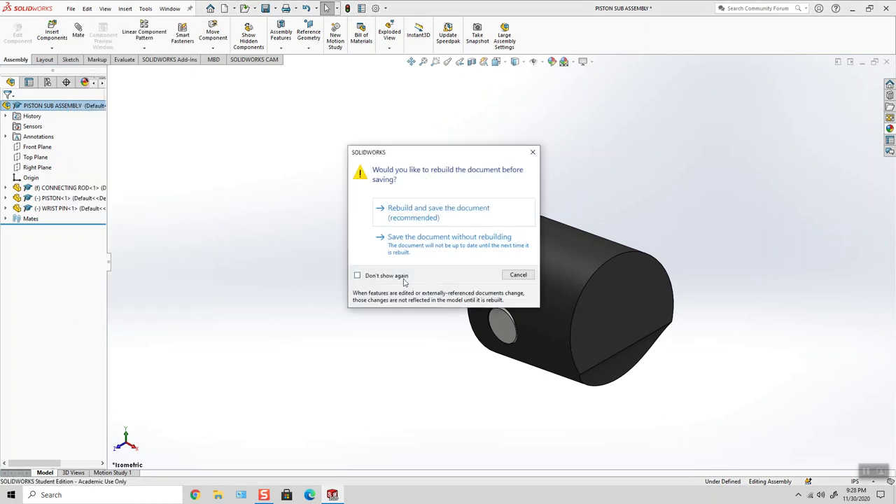
click(426, 213)
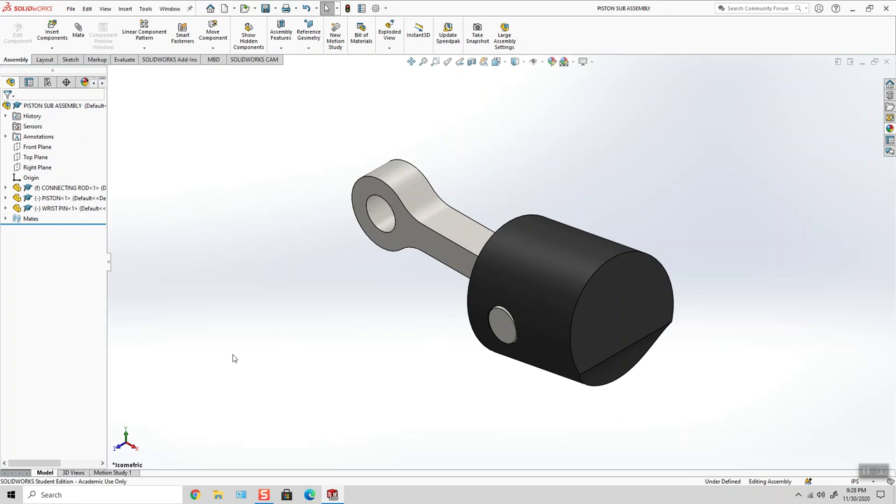
Orbit around the wrist pin ends and switch to the standard Right view
middle_drag(234, 358, 284, 318)
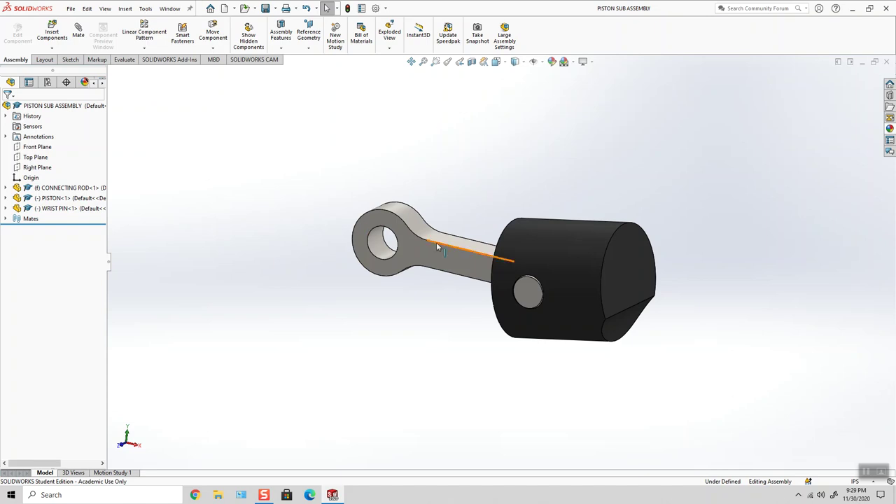
middle_drag(437, 246, 532, 216)
middle_drag(690, 266, 623, 270)
click(502, 290)
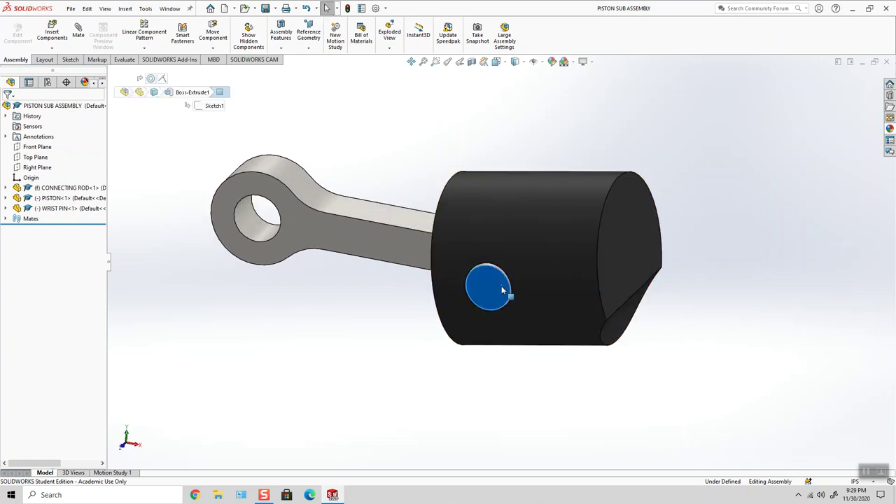
middle_drag(539, 210, 494, 163)
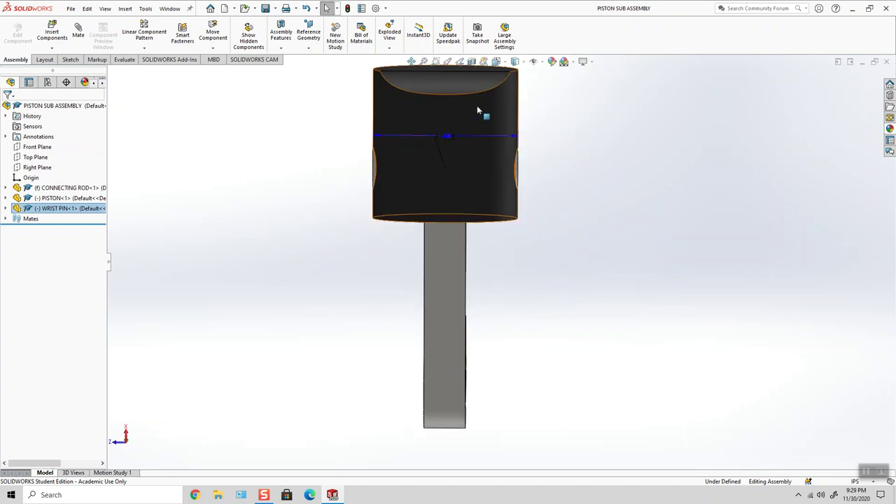
click(495, 62)
click(550, 116)
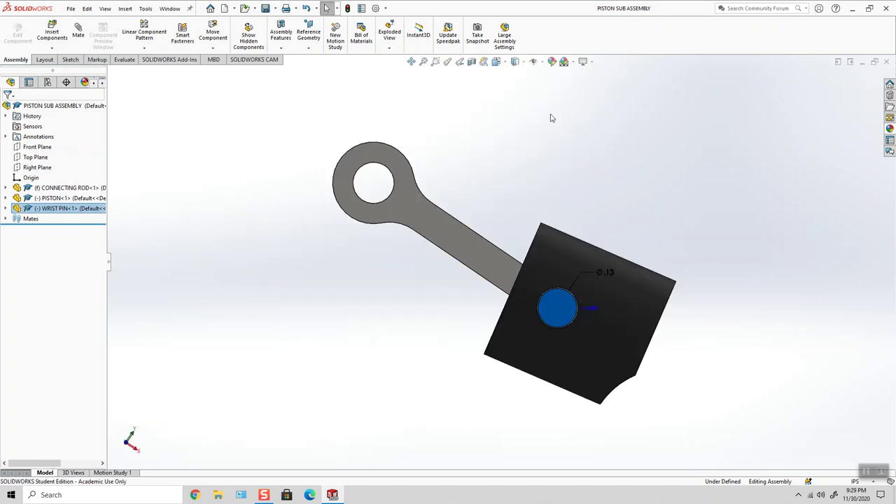
click(495, 61)
click(526, 99)
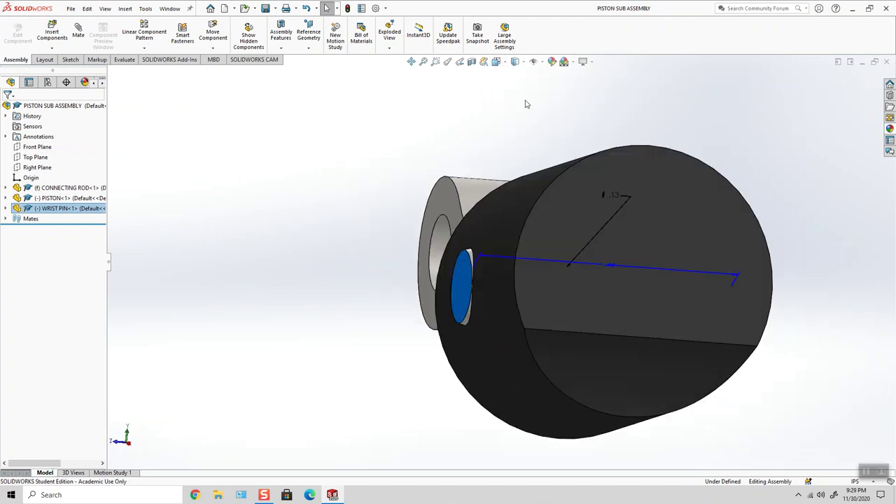
Drag the wrist pin to test its fit, then fit the piston in view
click(711, 314)
scroll(647, 307, down, 4)
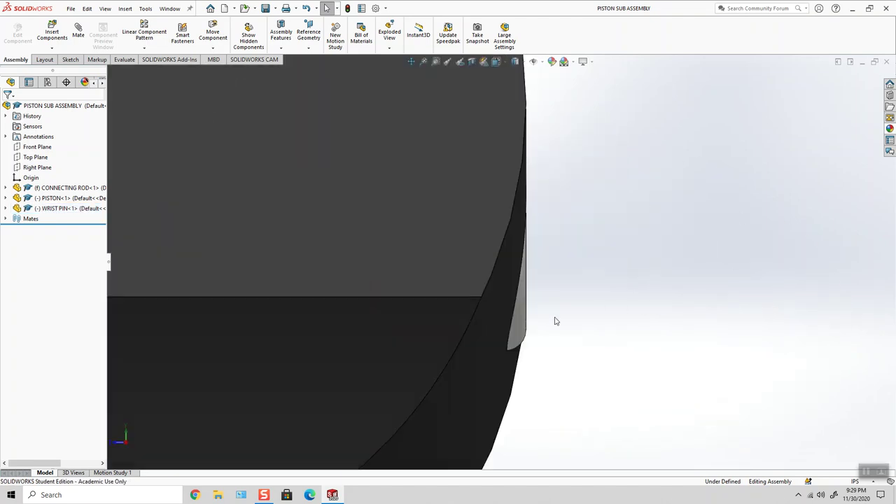
scroll(560, 328, down, 2)
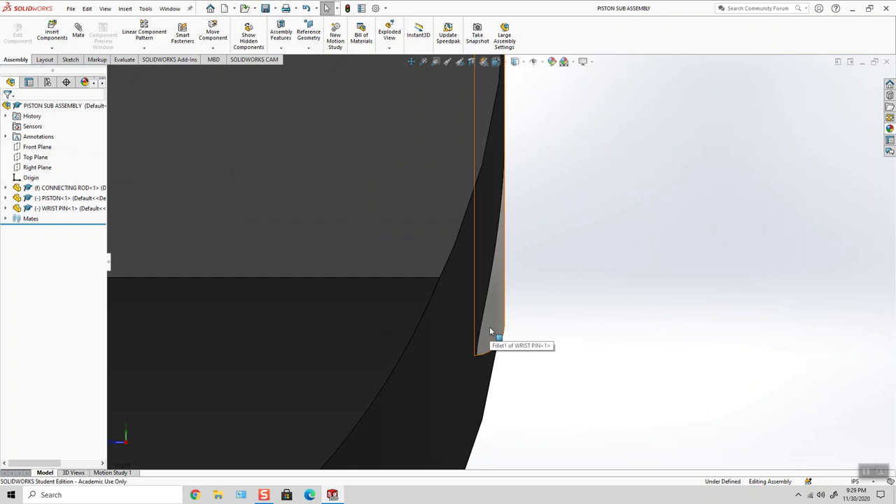
drag(502, 298, 509, 358)
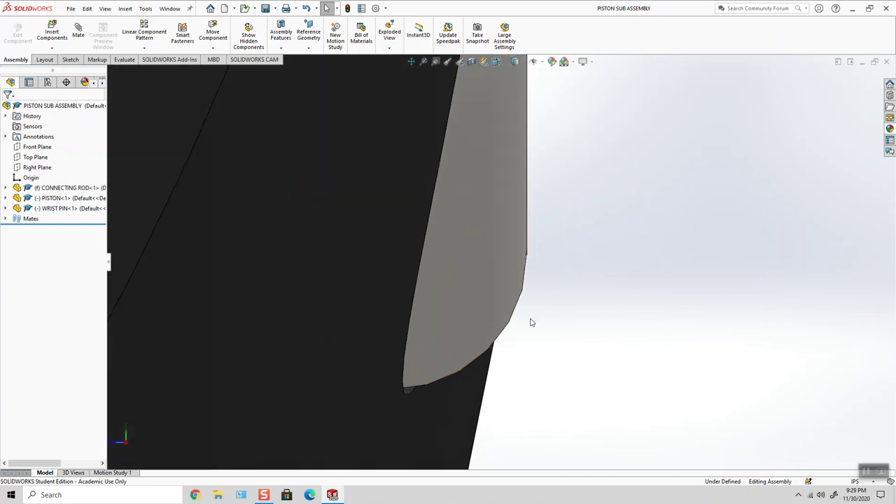
drag(526, 320, 591, 419)
drag(568, 329, 448, 322)
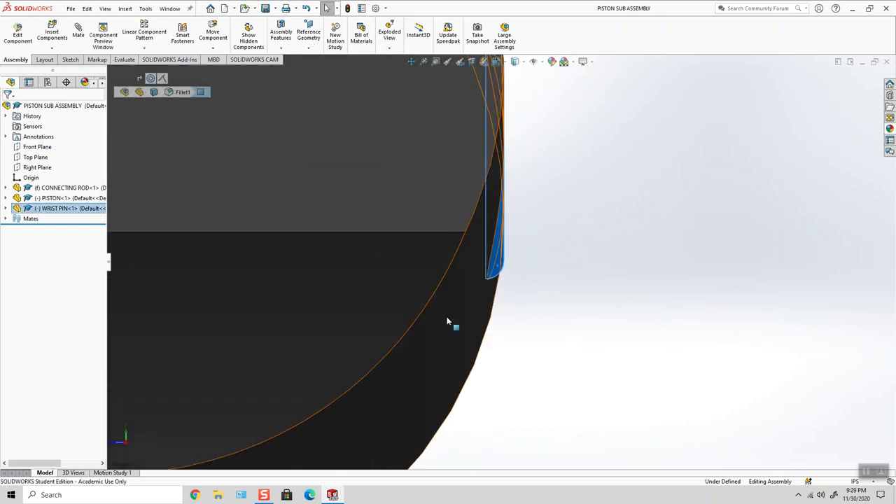
key(f)
Orbit to look into the piston bore and select the wrist pin to show its dimensions
click(592, 212)
middle_drag(570, 196, 403, 168)
scroll(361, 191, down, 5)
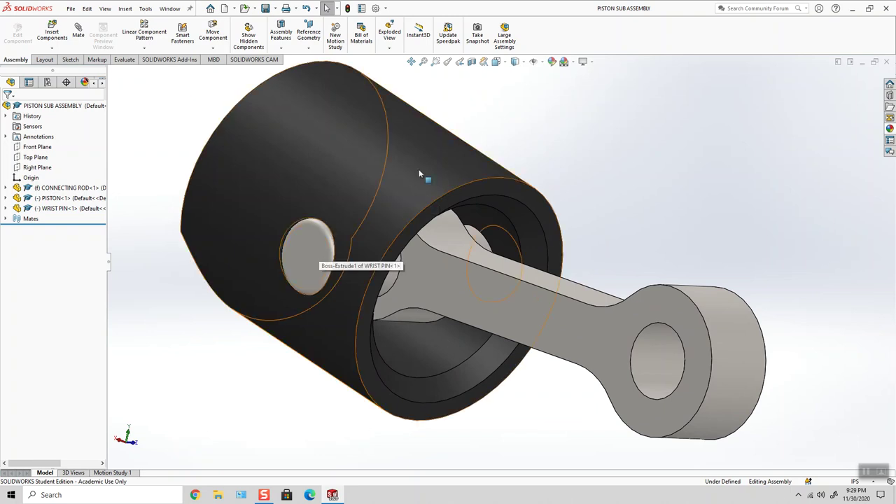
middle_drag(419, 174, 442, 122)
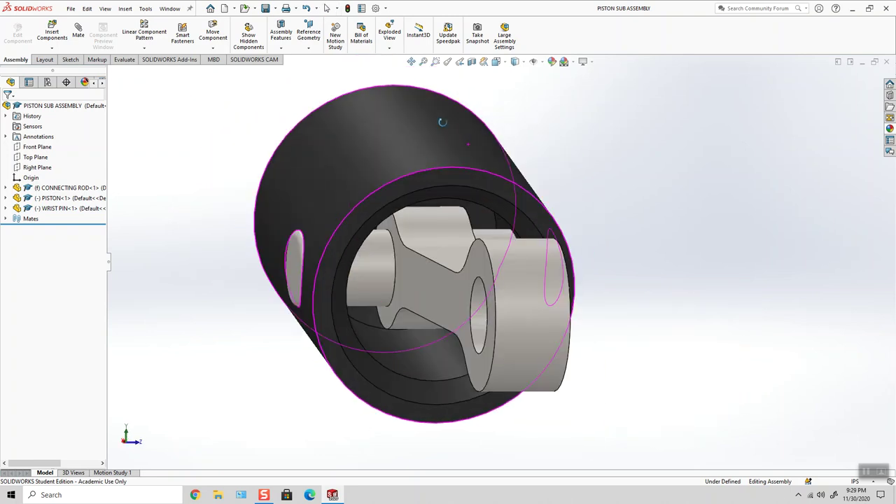
click(292, 258)
middle_drag(353, 238, 421, 217)
Change the wrist pin's 0.4375 in length to .4375 minus about 0.013 in
double_click(422, 209)
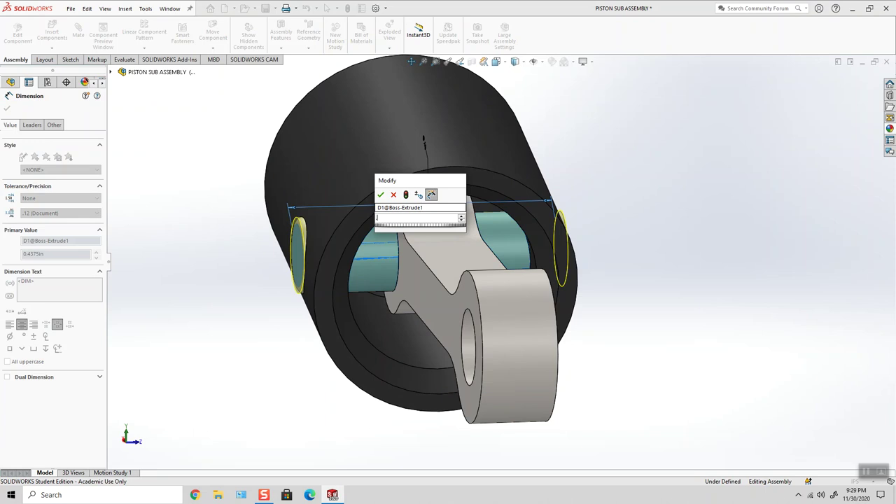
text(.4375)
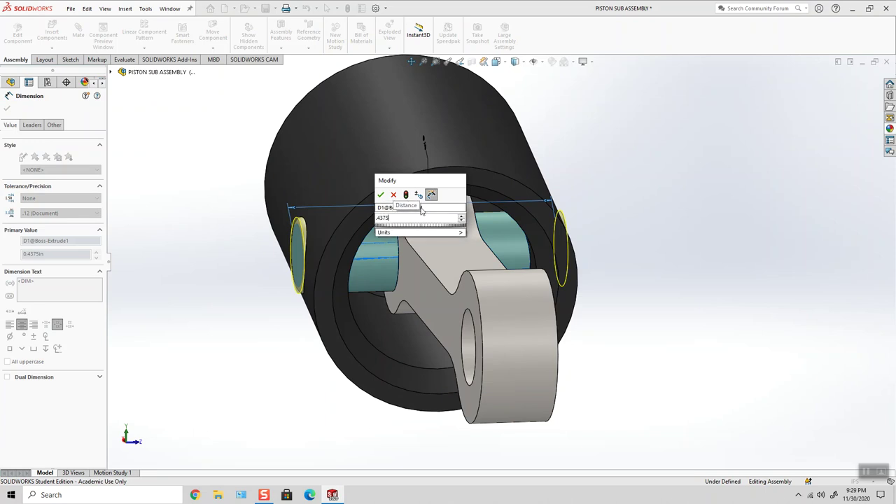
text(-)
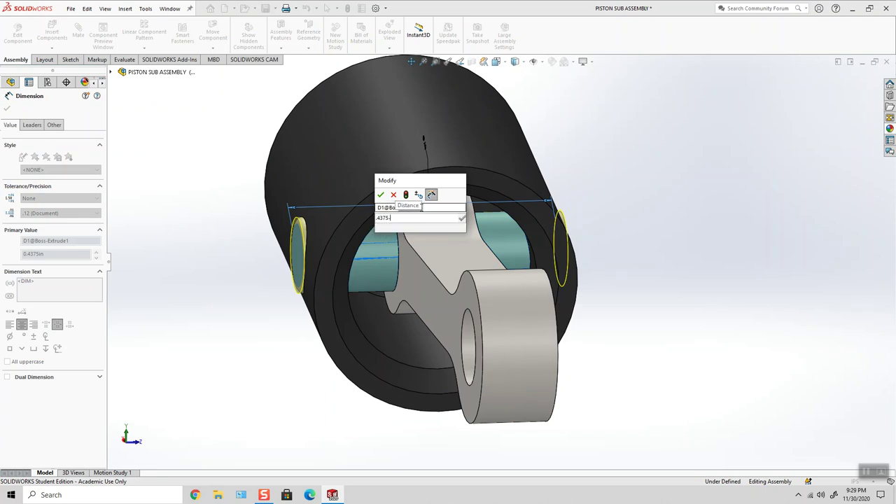
text(.01325)
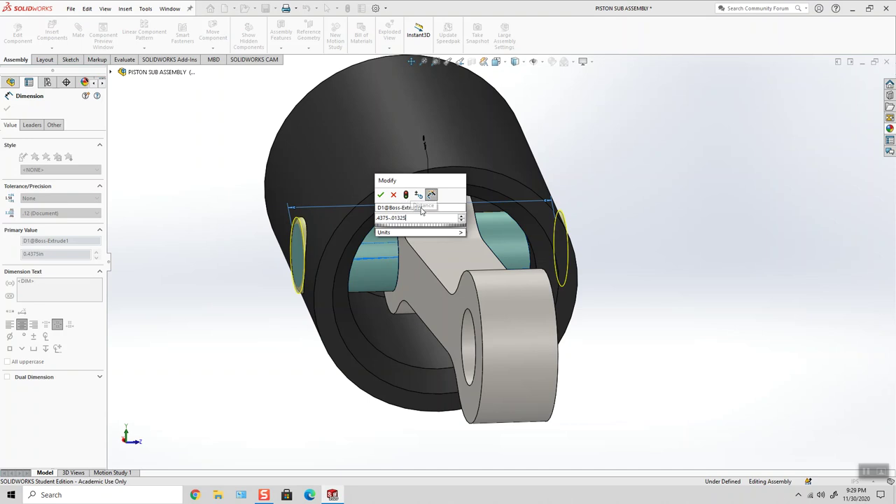
key(Return)
click(559, 165)
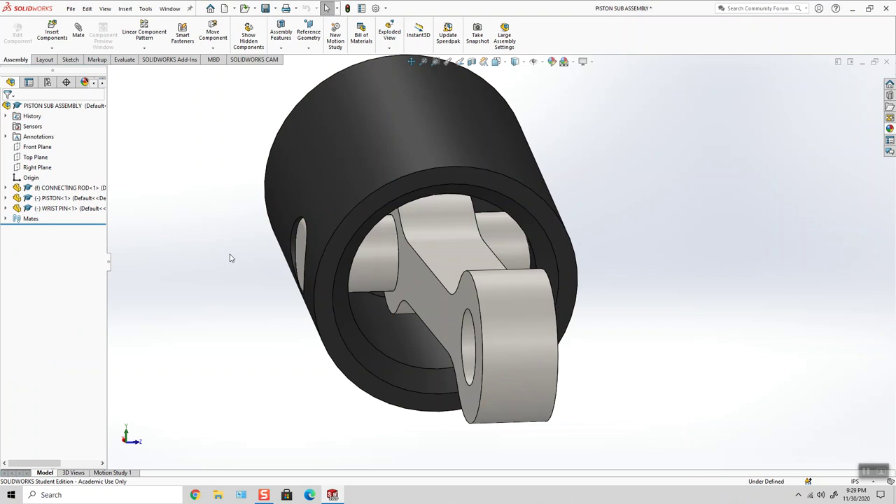
Orbit and zoom around the piston to check whether the shortened pin end protrudes from the curved wall
middle_drag(238, 252, 231, 163)
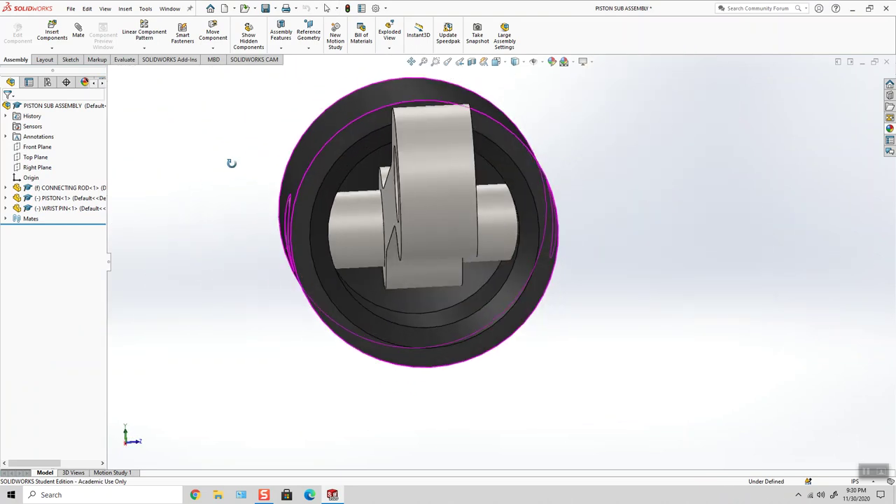
key(ctrl+7)
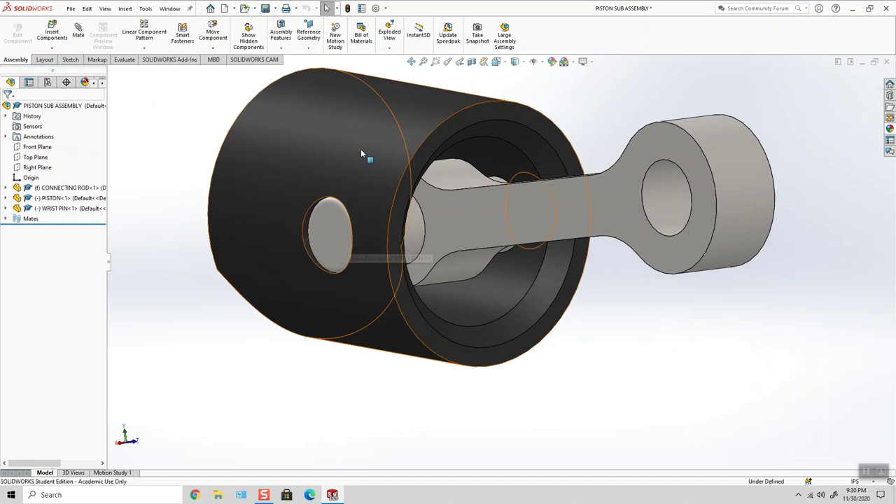
click(361, 149)
middle_drag(428, 277, 761, 236)
click(760, 236)
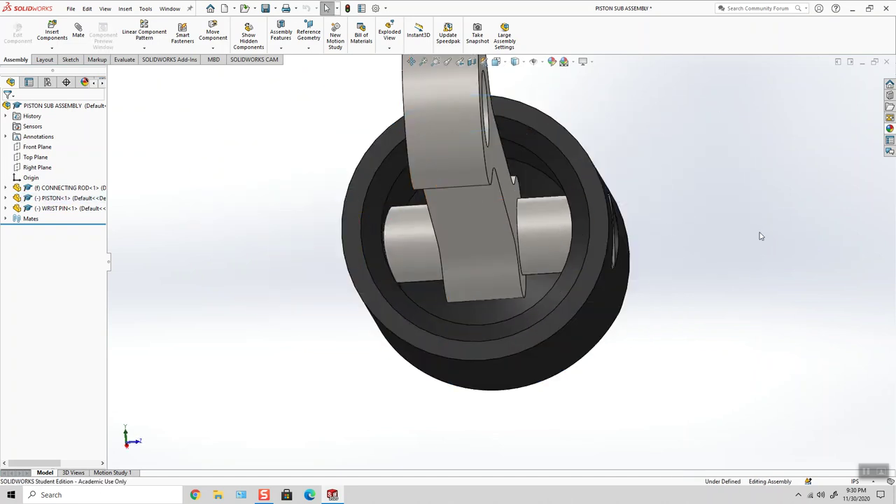
scroll(630, 231, down, 5)
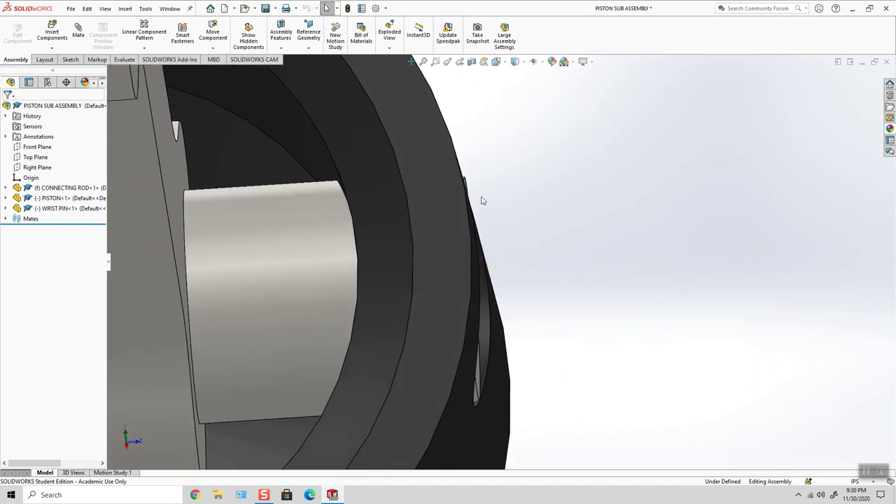
middle_drag(482, 201, 444, 259)
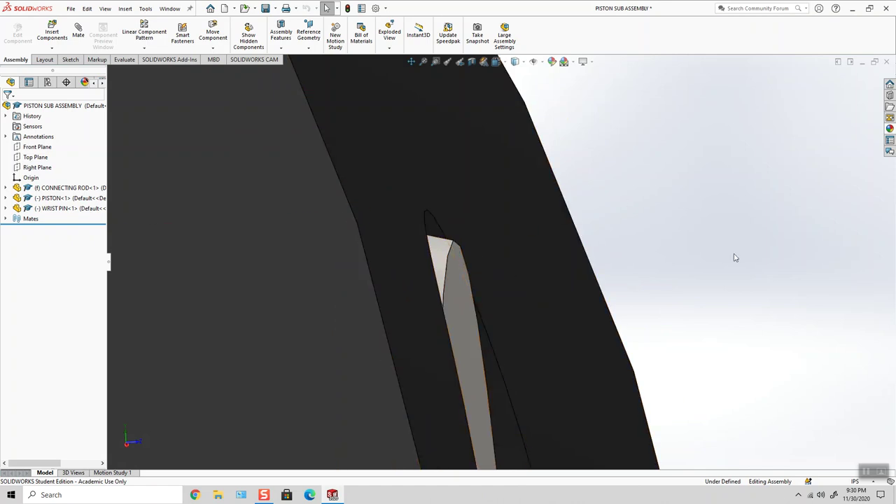
scroll(714, 257, up, 2)
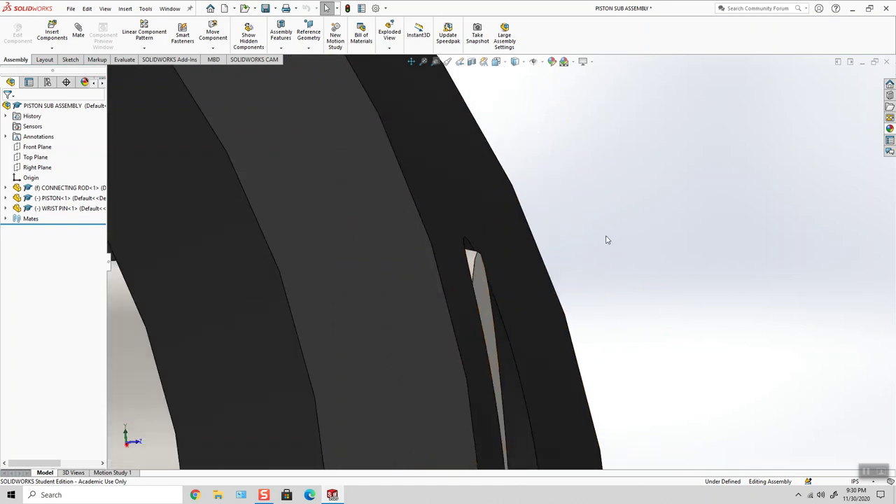
scroll(585, 244, up, 2)
scroll(580, 243, down, 2)
scroll(579, 245, up, 2)
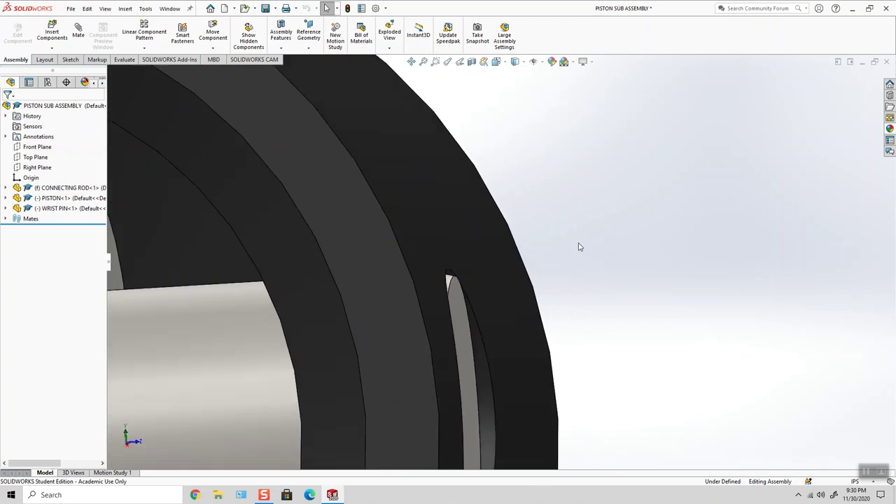
scroll(578, 246, up, 2)
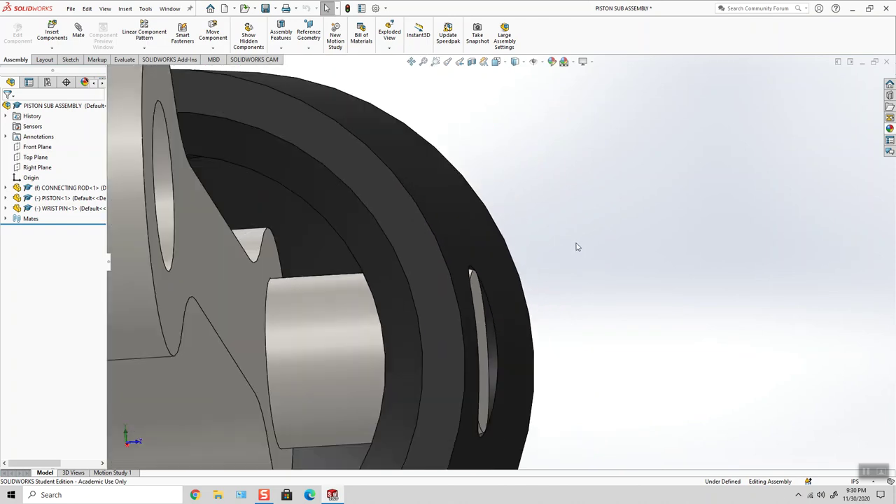
scroll(469, 274, down, 3)
Select the wrist pin so its length dimension is displayed again
click(479, 254)
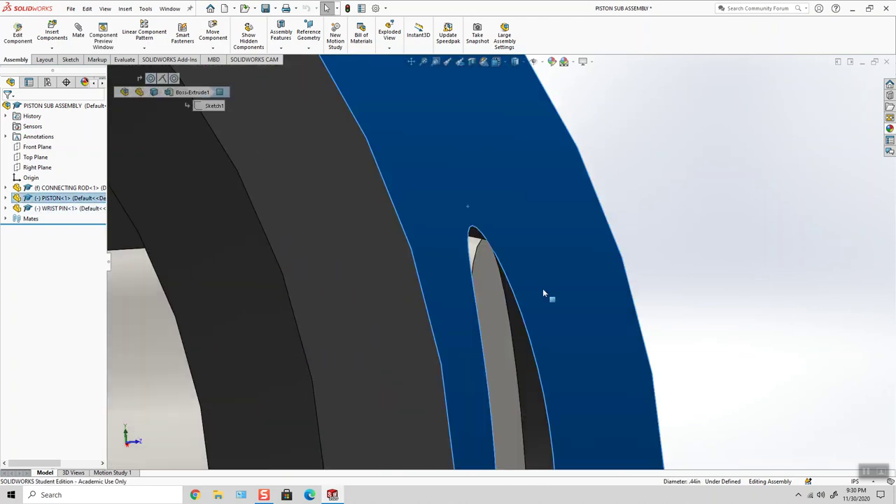
click(657, 243)
scroll(648, 259, up, 5)
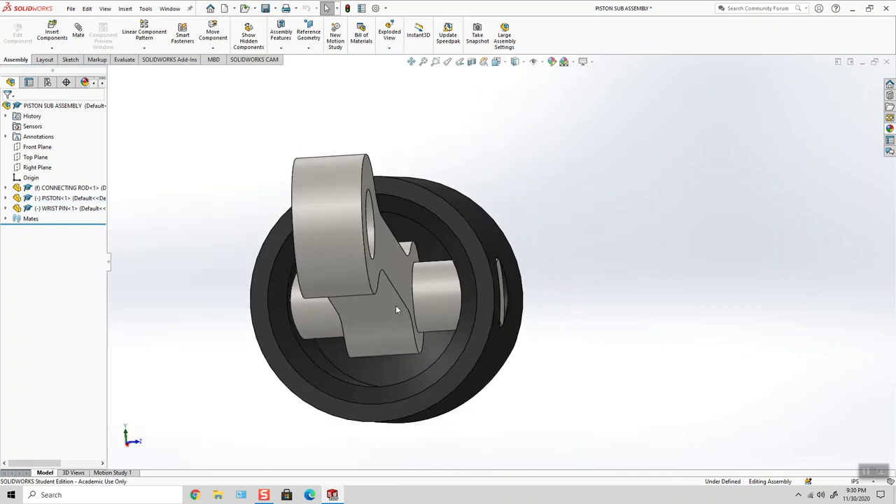
click(438, 299)
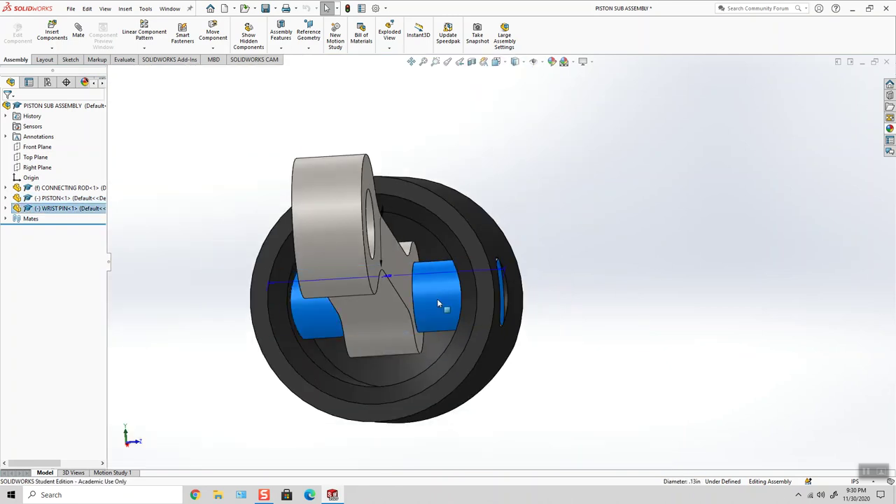
double_click(387, 276)
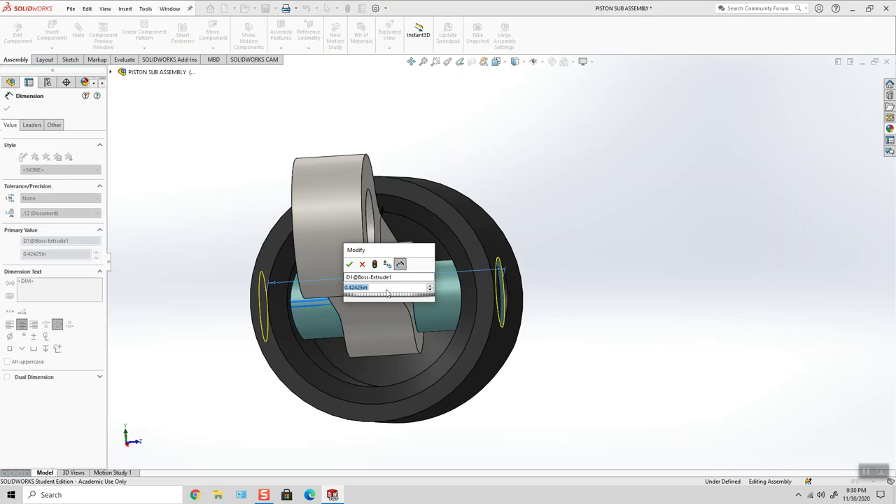
text(.375)
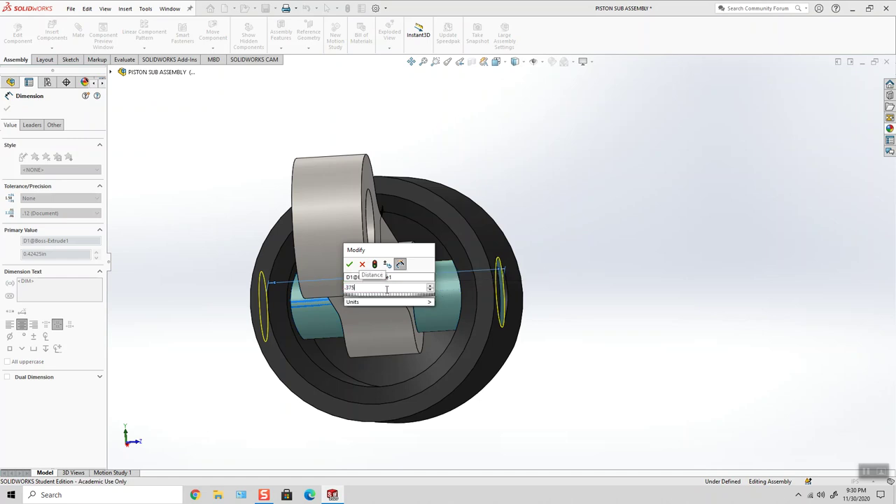
key(Return)
click(489, 147)
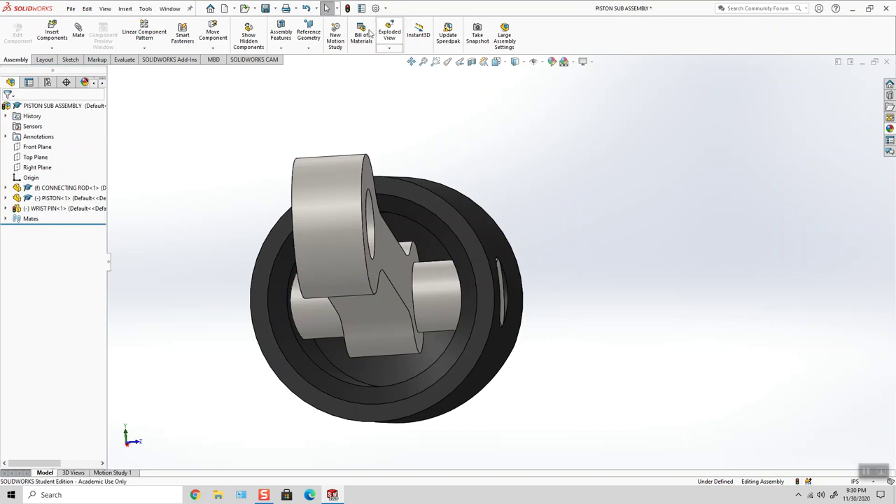
key(ctrl+7)
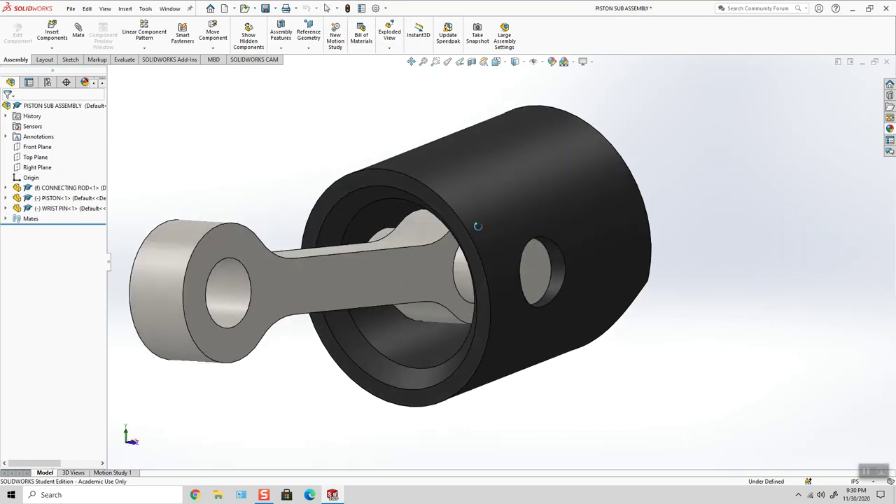
click(537, 274)
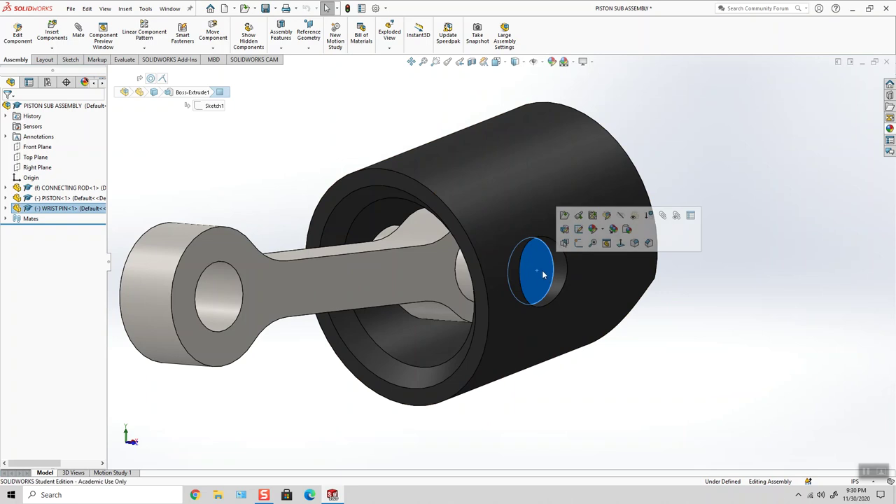
middle_drag(543, 275, 460, 234)
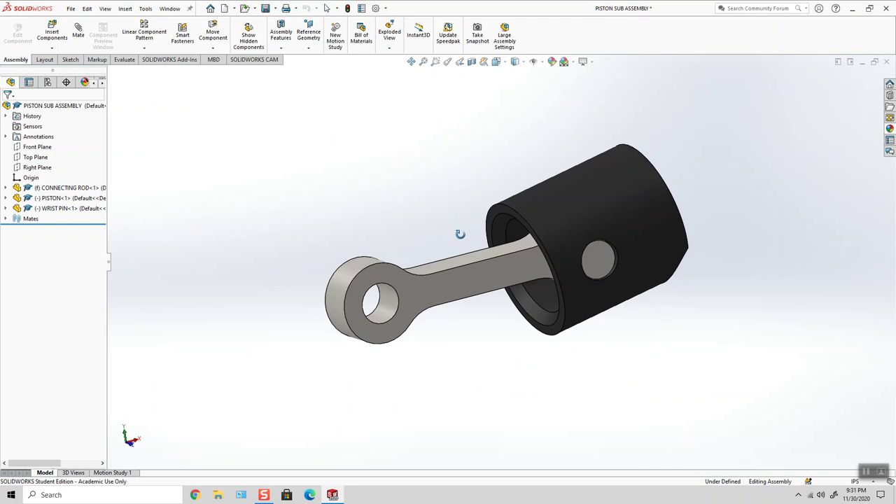
click(596, 270)
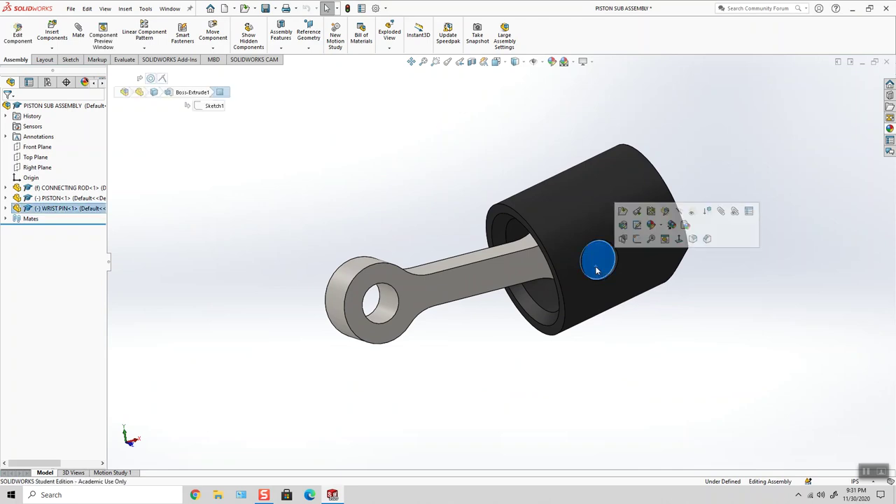
middle_drag(600, 273, 616, 294)
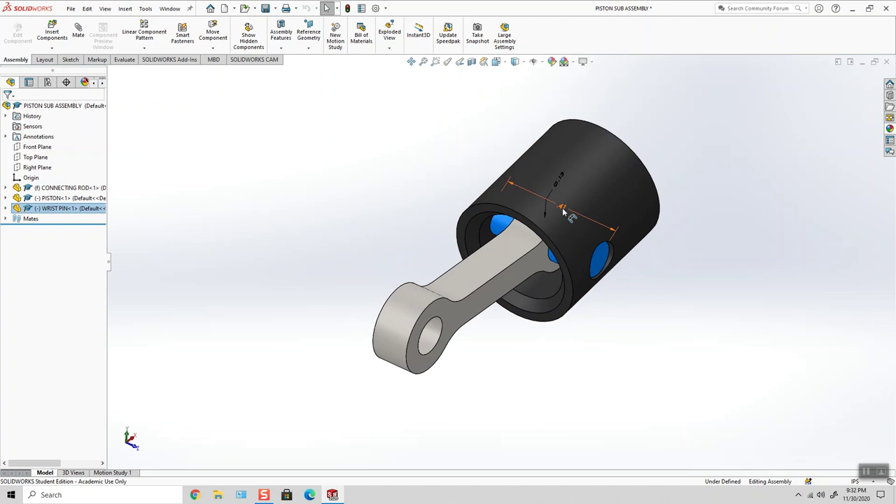
click(563, 210)
click(453, 174)
scroll(587, 210, down, 3)
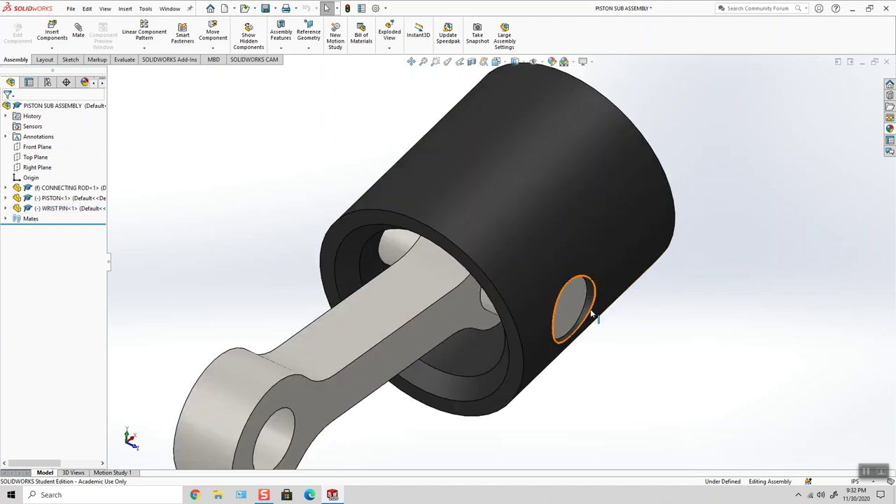
scroll(478, 219, up, 3)
click(35, 157)
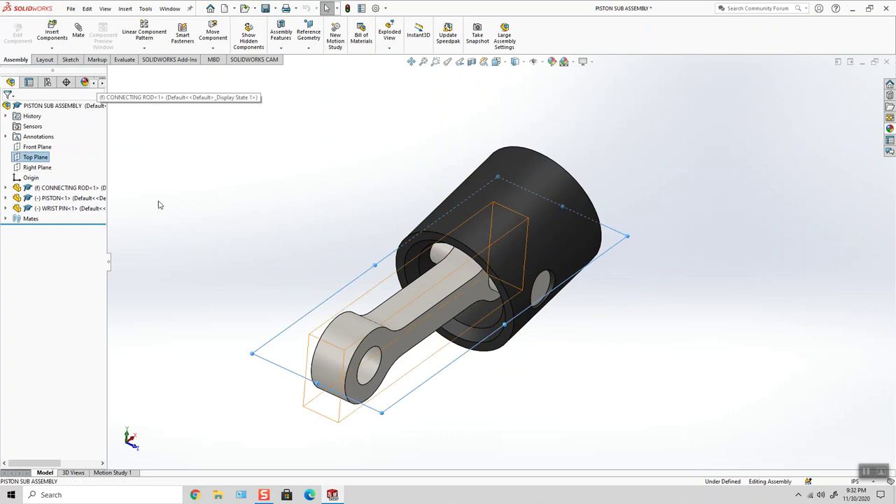
middle_drag(158, 202, 309, 200)
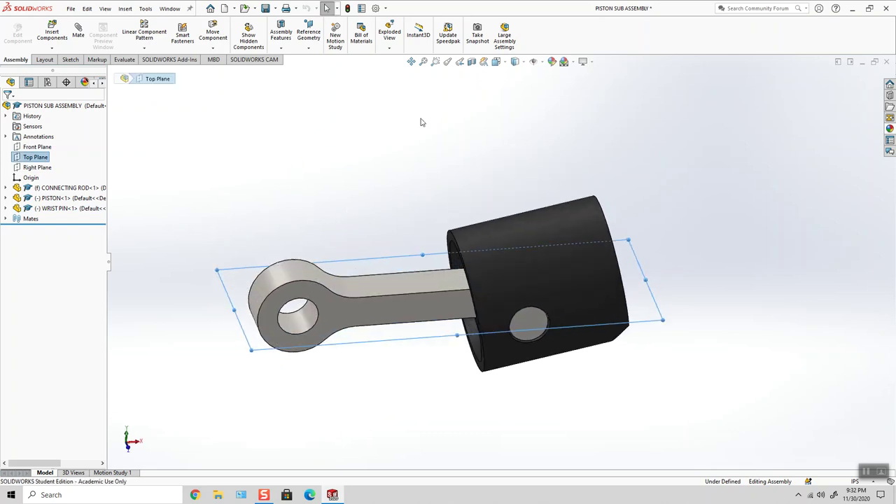
click(495, 62)
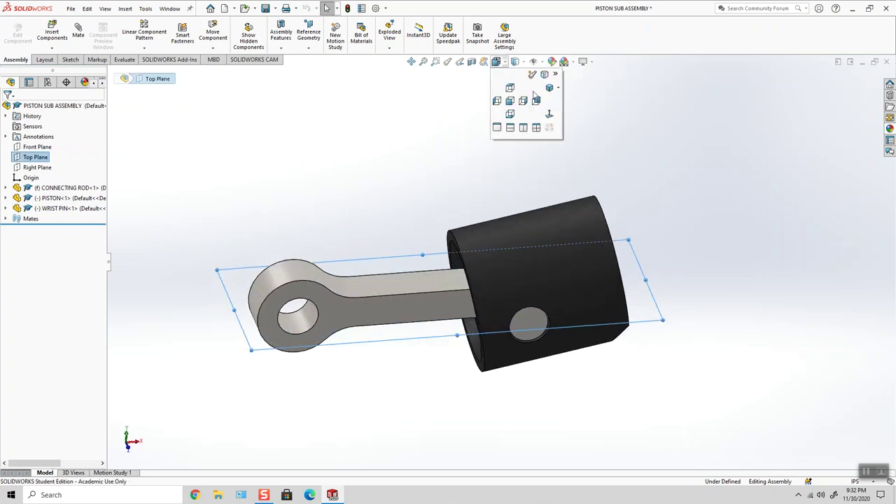
click(442, 89)
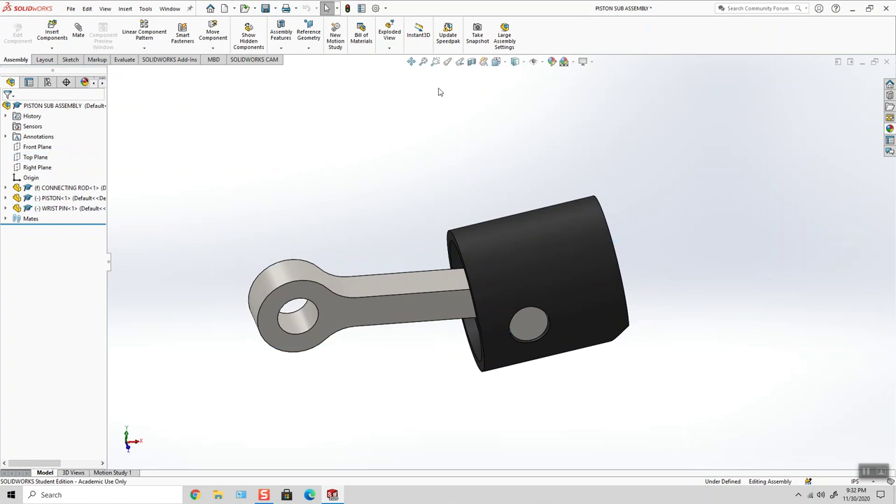
Create a section view of the assembly cut along the Top Plane instead of the Front Plane
click(470, 62)
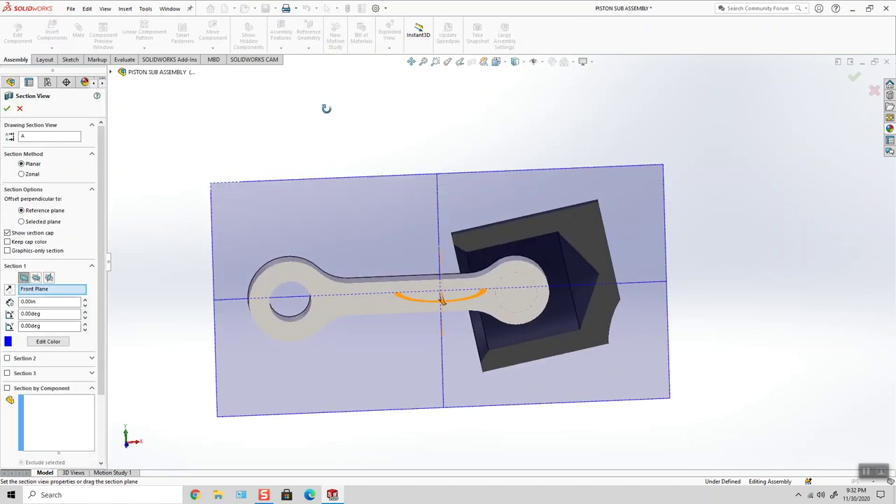
click(19, 108)
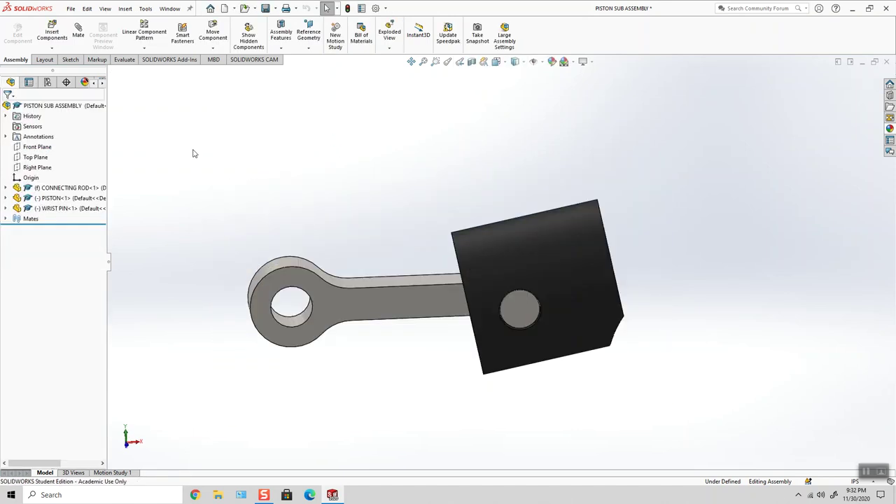
click(38, 156)
click(472, 62)
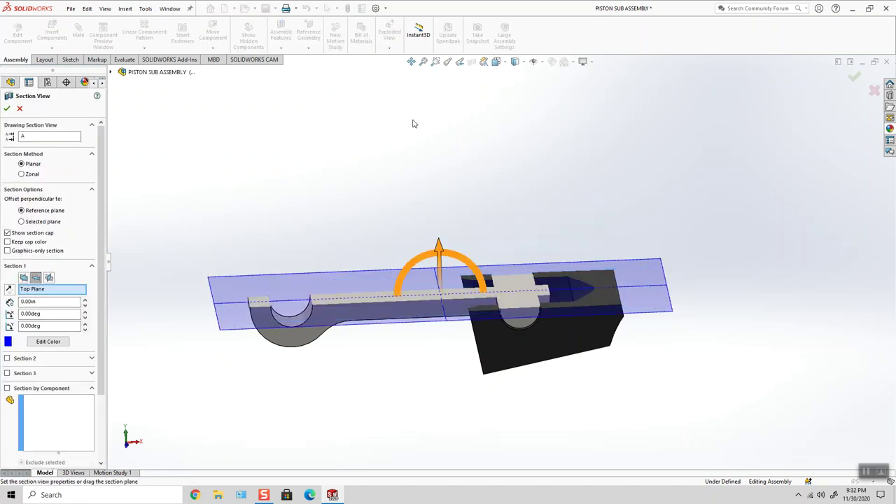
click(7, 108)
Zoom and orbit down onto the cut wrist pin to inspect where it ends
middle_drag(494, 200, 512, 276)
scroll(526, 230, down, 4)
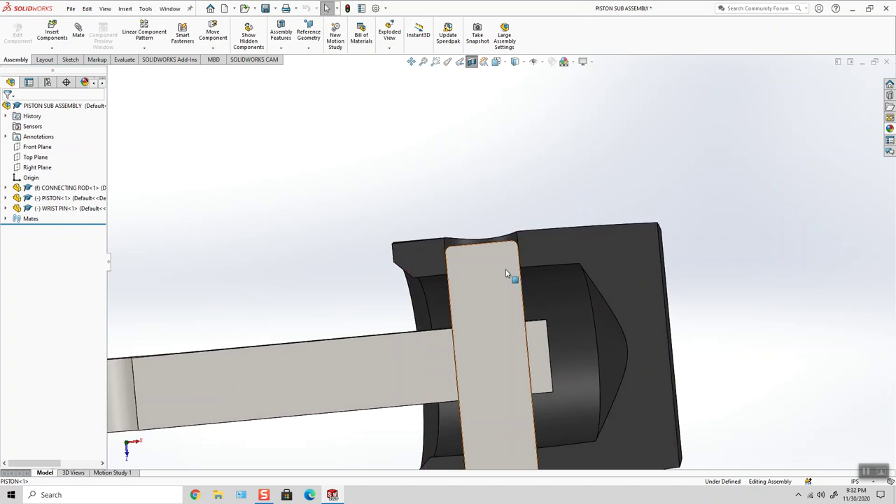
scroll(466, 249, down, 3)
scroll(466, 249, down, 1)
scroll(432, 184, down, 2)
scroll(430, 176, up, 1)
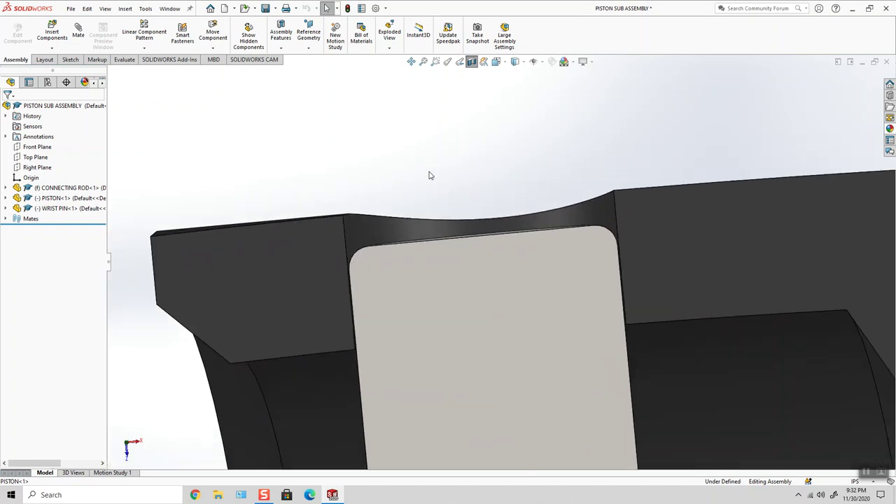
scroll(430, 175, up, 1)
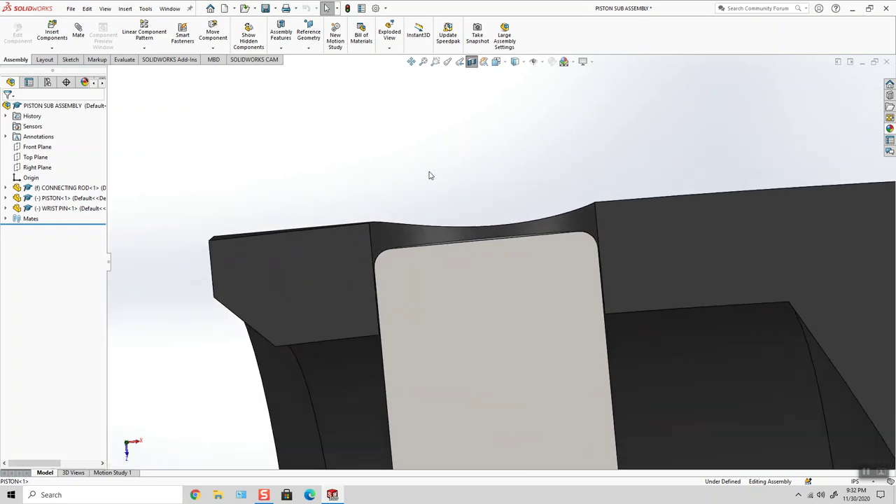
middle_drag(427, 174, 525, 296)
click(506, 326)
scroll(529, 347, up, 4)
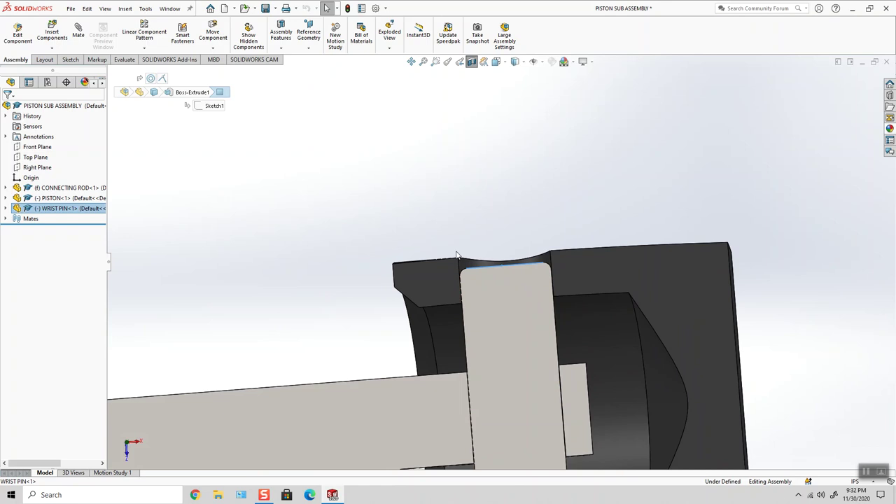
click(527, 224)
Tilt the sectioned piston and rod round to a straight side-on view
scroll(527, 224, up, 3)
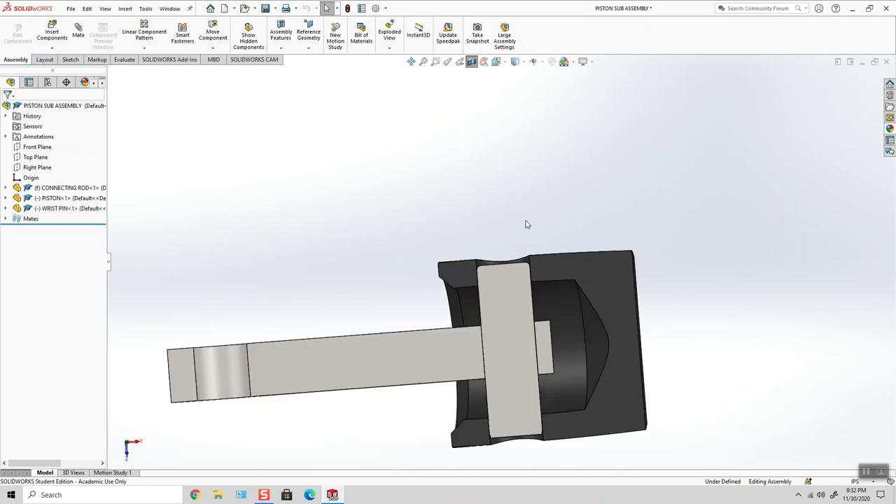
middle_drag(528, 221, 524, 228)
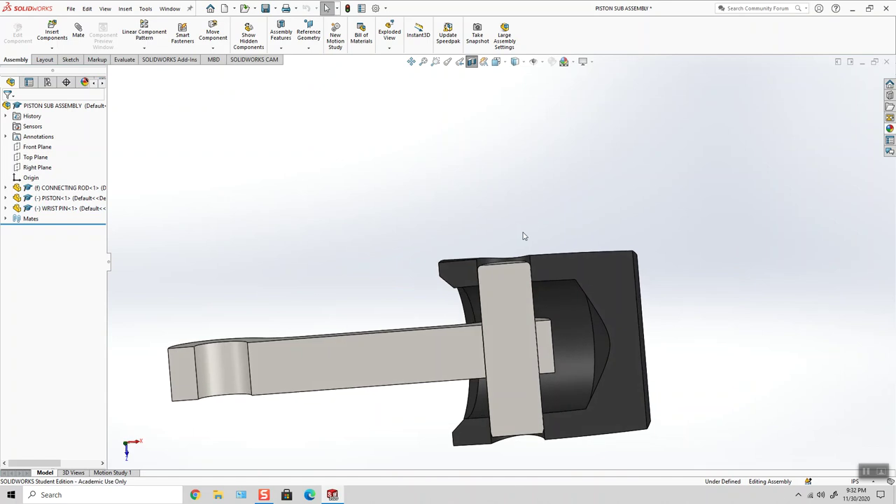
middle_drag(587, 187, 582, 202)
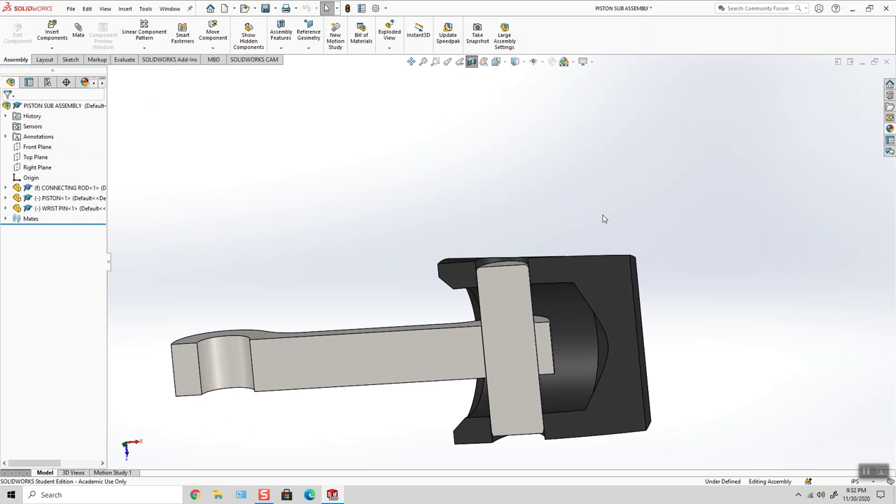
middle_drag(599, 214, 602, 188)
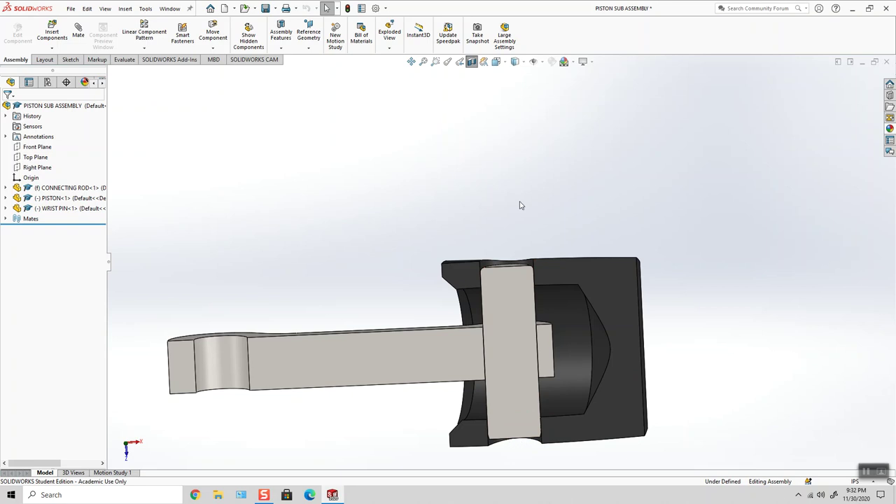
mouse_move(520, 205)
middle_down()
mouse_move(534, 173)
mouse_move(567, 278)
mouse_move(532, 210)
middle_up()
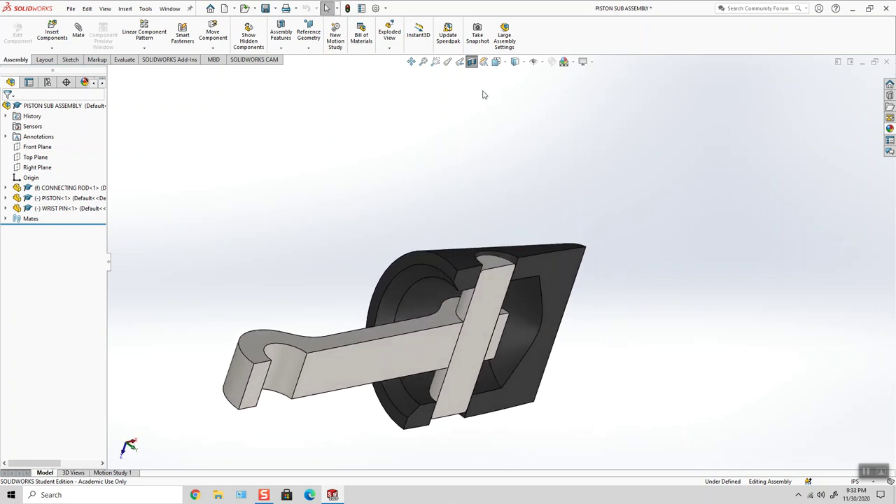
Turn off the section view and return the full assembly to Isometric orientation
click(471, 62)
middle_drag(536, 247, 505, 56)
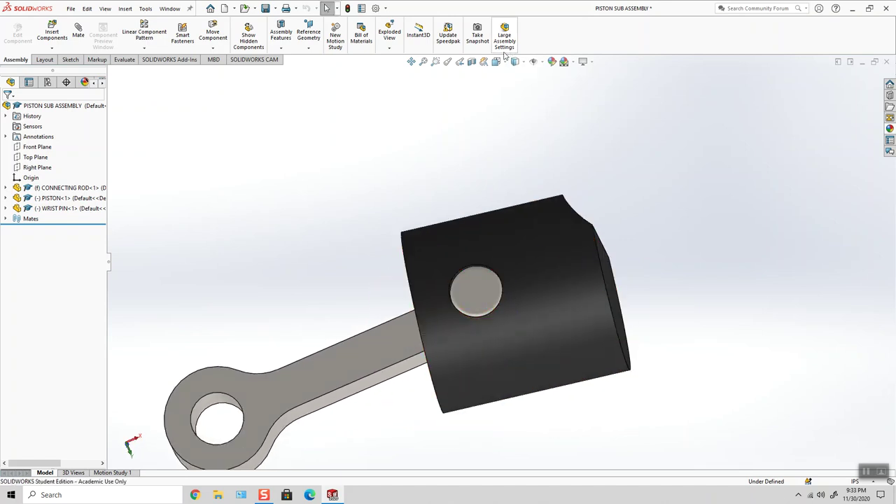
click(496, 62)
click(552, 90)
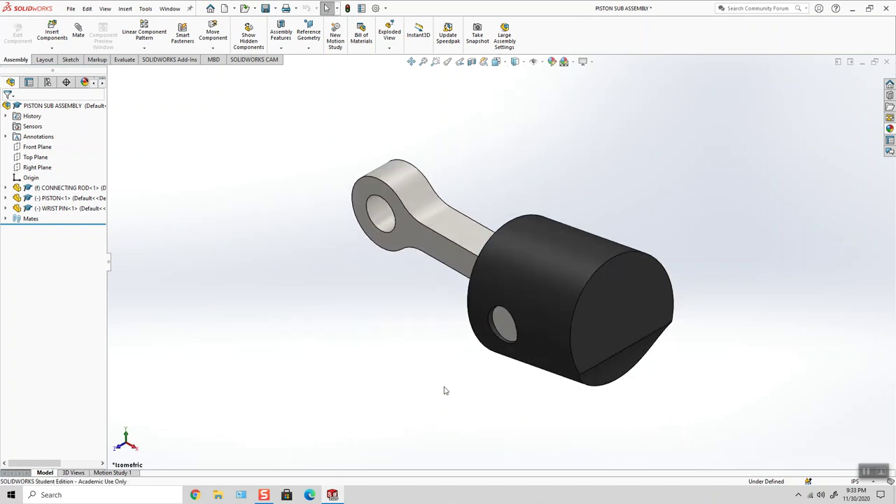
Swing the piston to a new angle about the wrist pin and orbit to inspect it
middle_drag(443, 390, 539, 280)
drag(613, 234, 479, 194)
key(Escape)
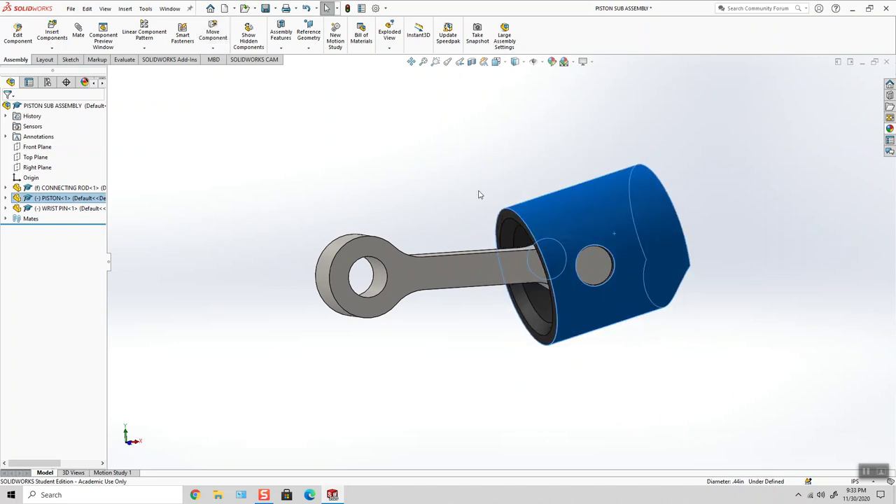
click(479, 194)
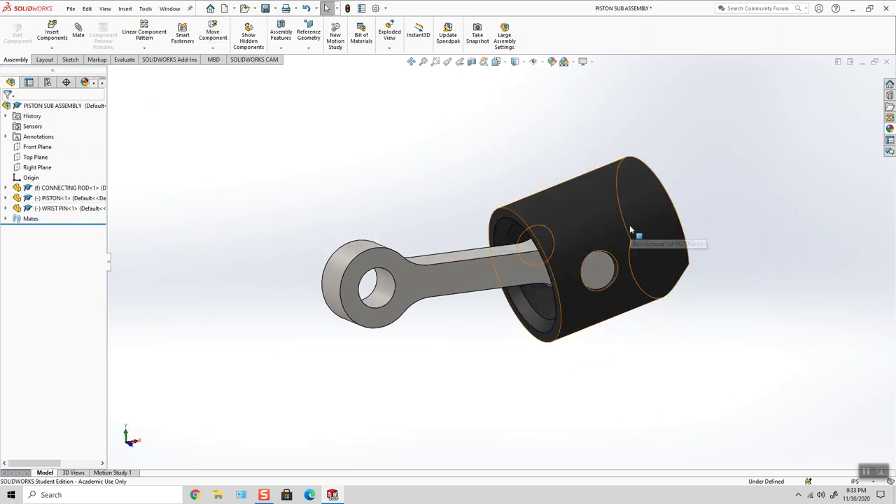
scroll(630, 229, down, 2)
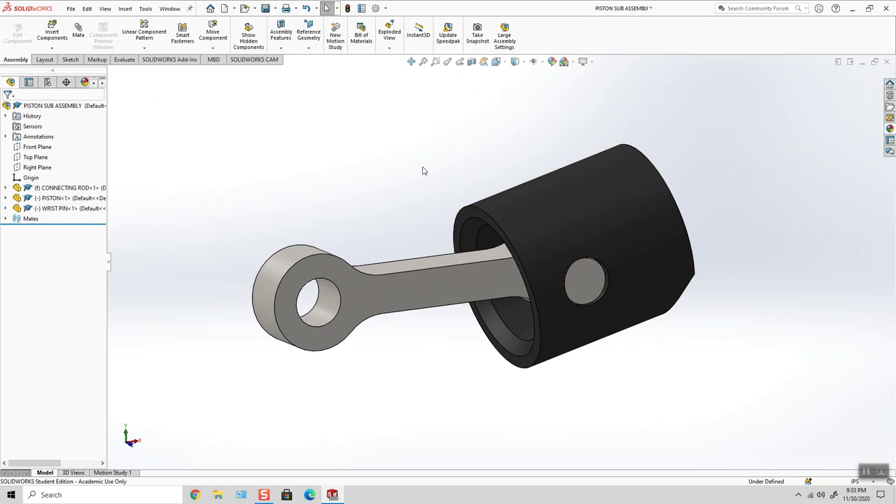
middle_drag(448, 185, 455, 164)
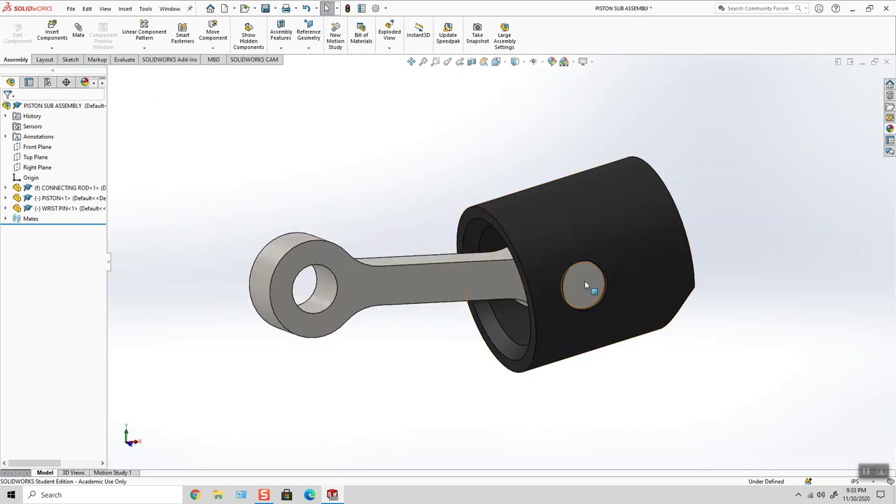
middle_drag(574, 270, 594, 245)
click(573, 247)
middle_drag(634, 286, 511, 126)
Save PISTON SUB ASSEMBLY from the File menu
click(512, 126)
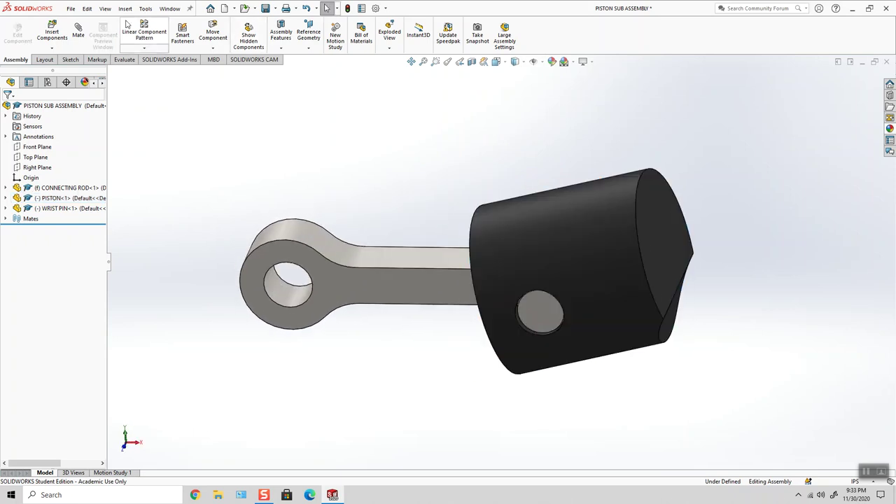
click(76, 11)
click(83, 111)
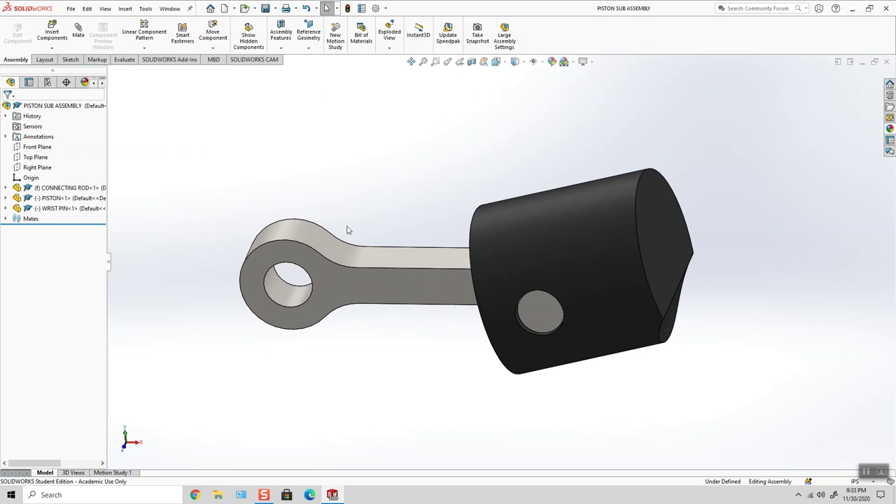
scroll(487, 182, up, 2)
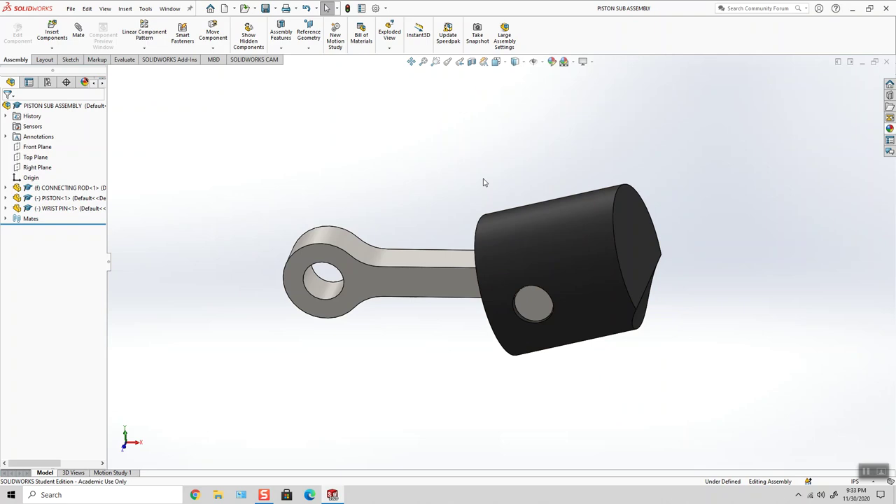